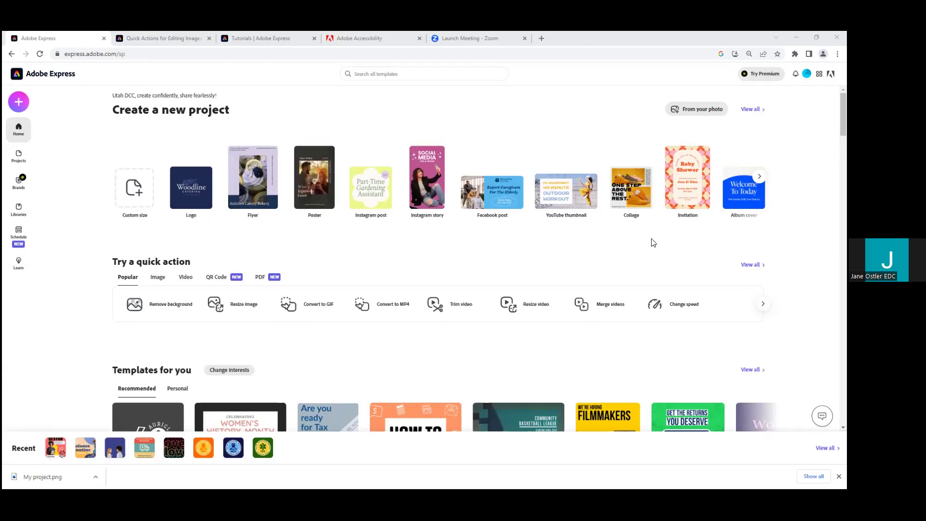
Start a custom-size 2560 × 2560 px project from the new-project carousel.
click(759, 176)
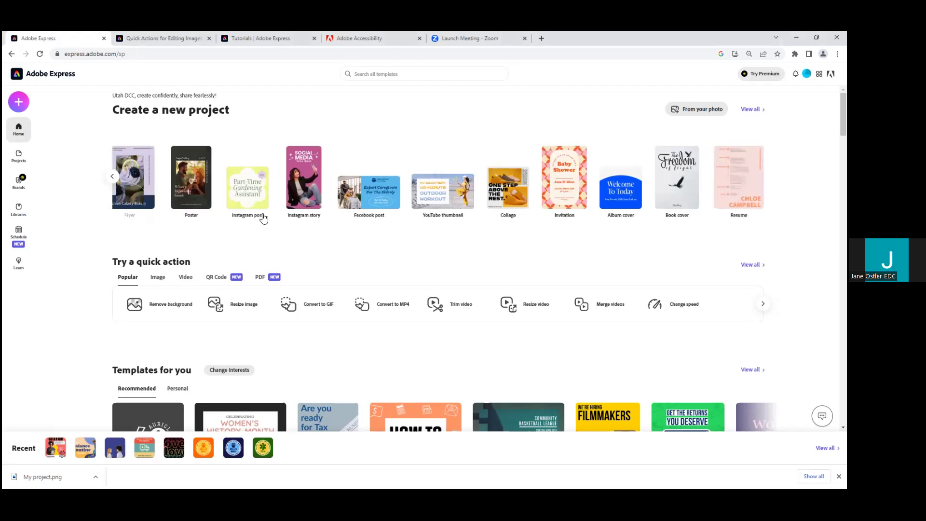
click(113, 179)
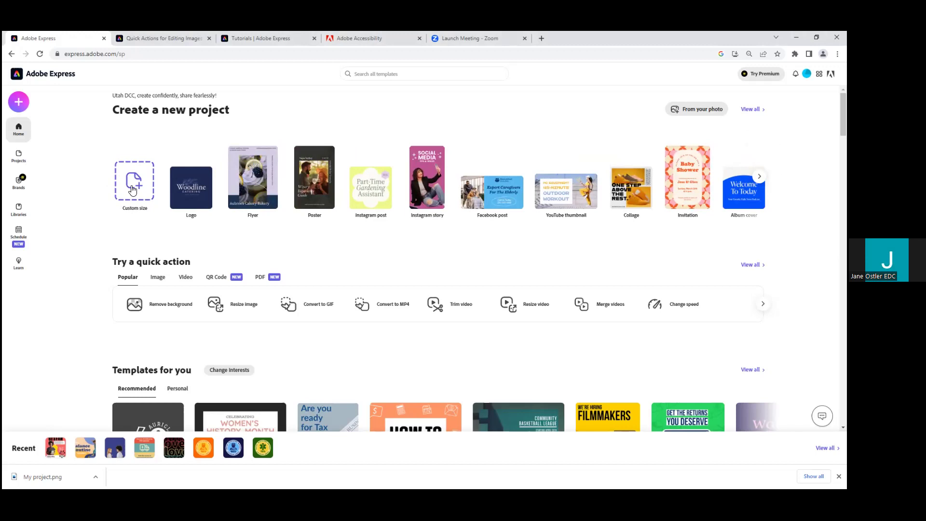
click(132, 189)
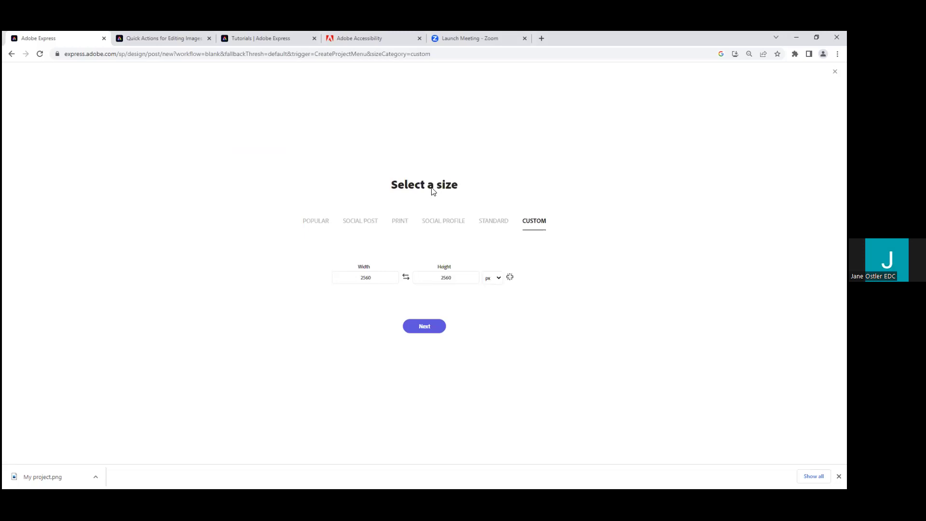
click(312, 222)
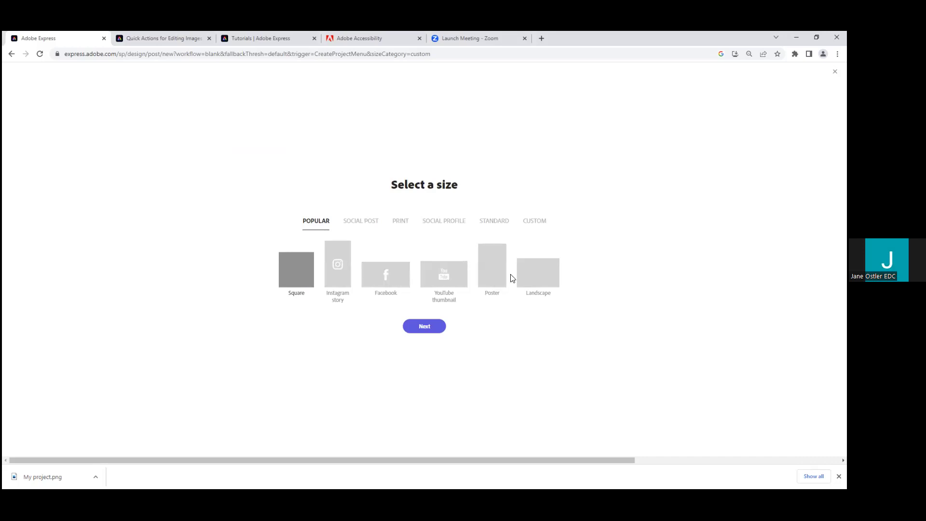
click(358, 222)
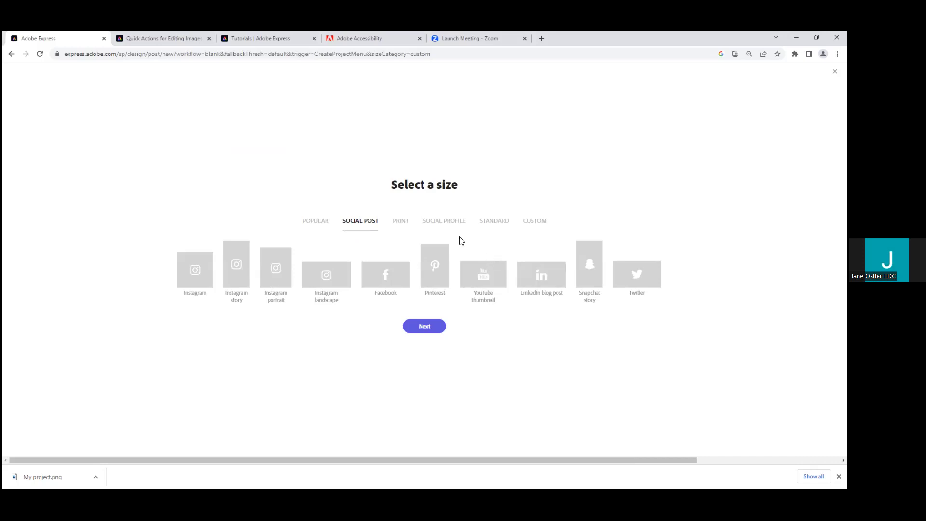
click(399, 222)
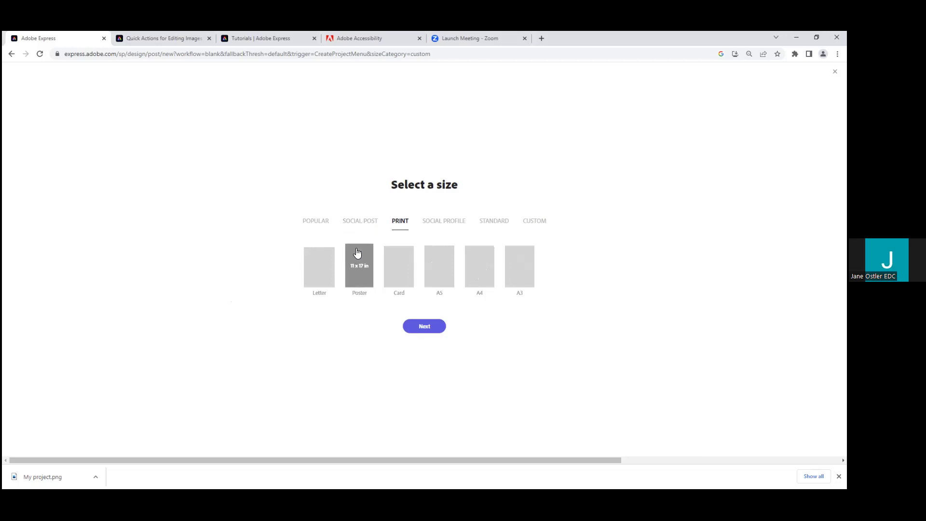
click(447, 222)
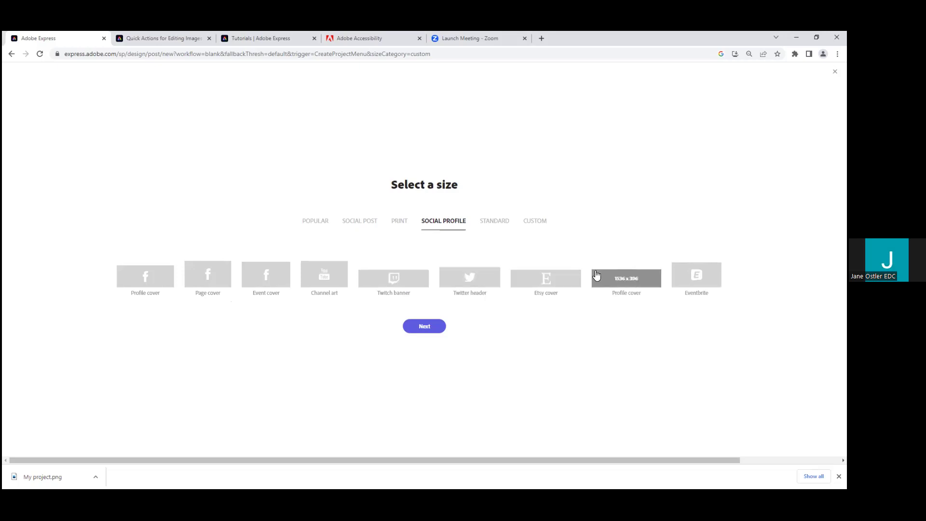
click(500, 223)
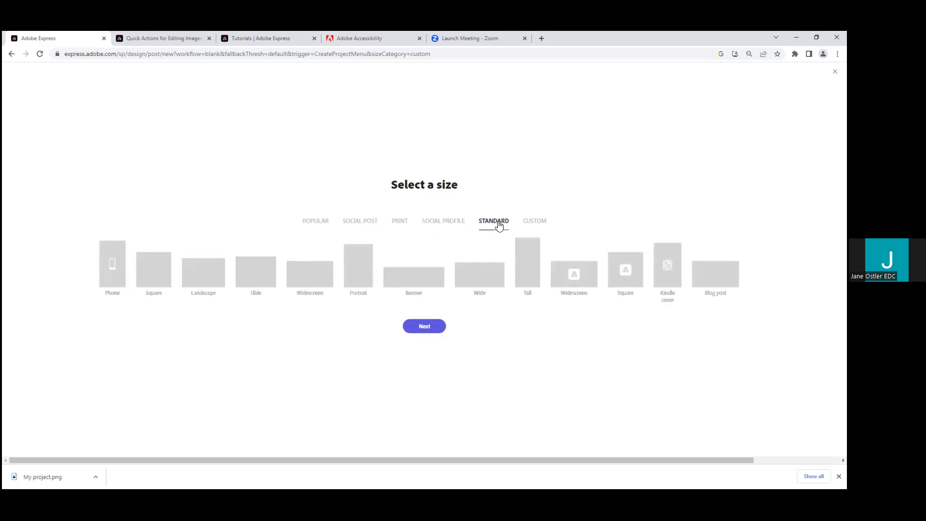
click(533, 222)
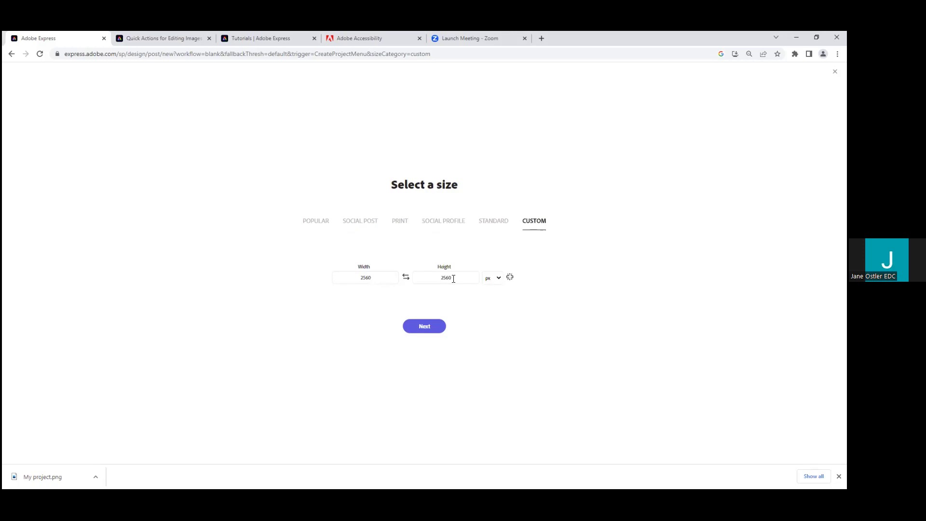
Leave the Select a size page and discard the empty project without saving.
click(11, 54)
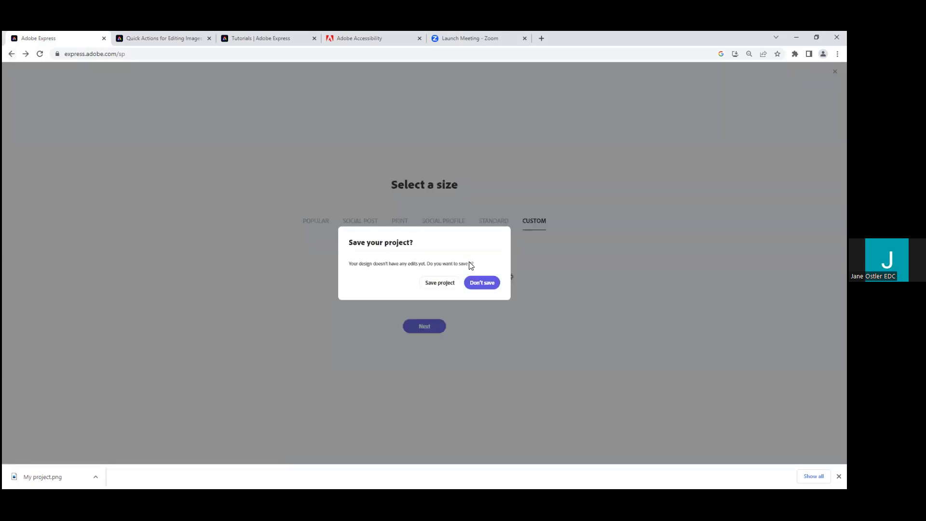
click(474, 283)
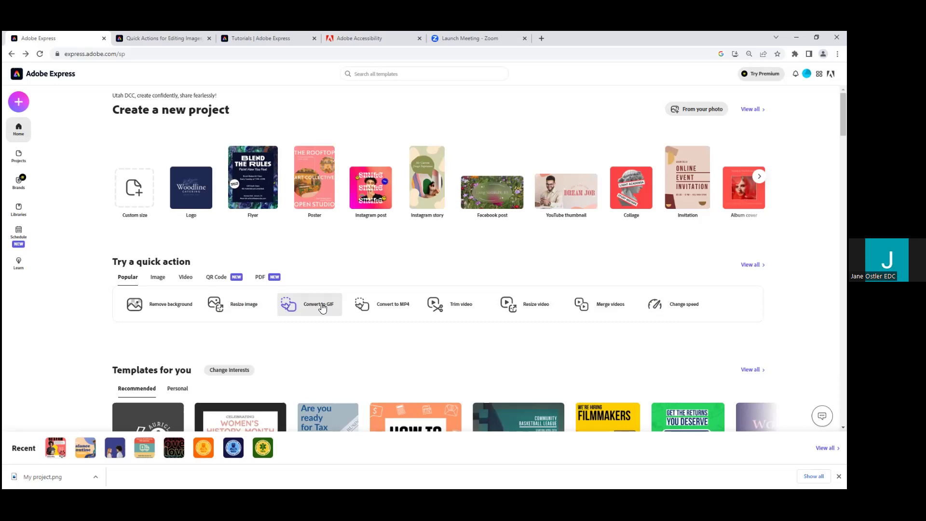
key(ctrl+plus)
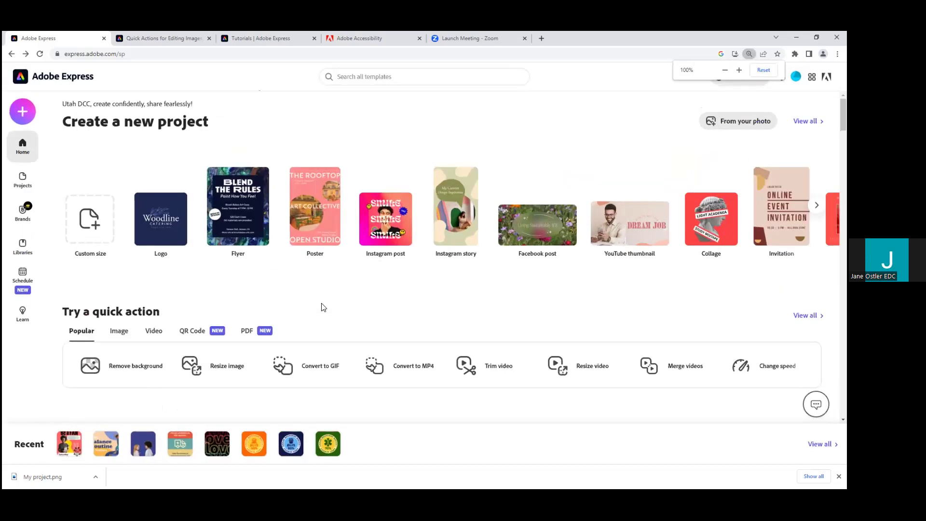
scroll(323, 307, down, 5)
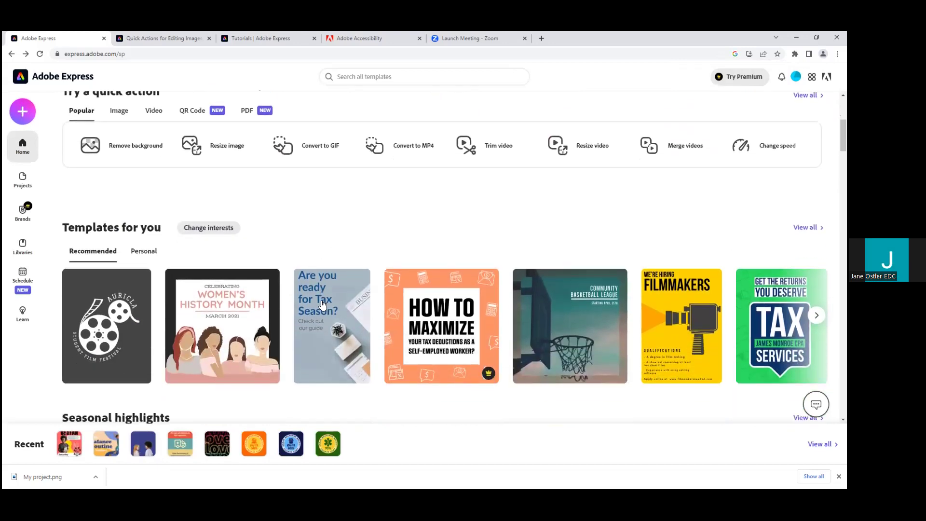
scroll(322, 305, down, 2)
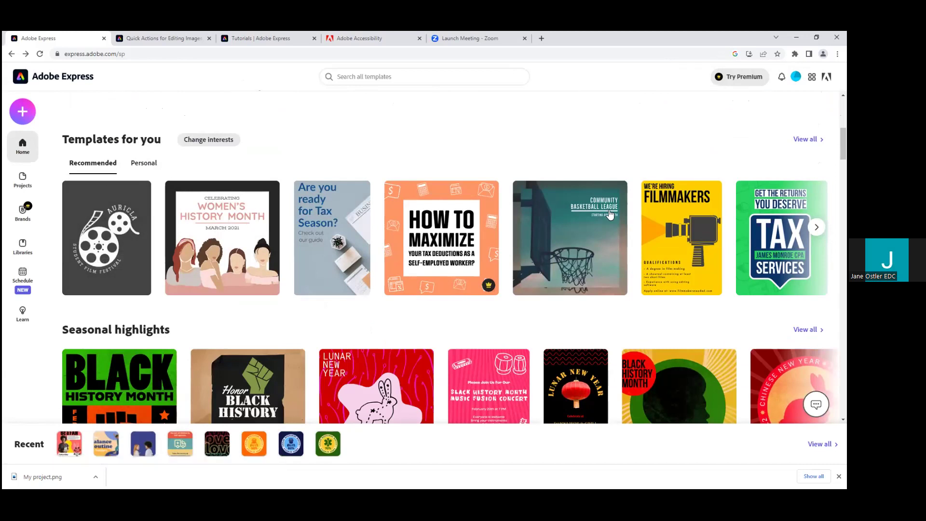
scroll(466, 331, down, 3)
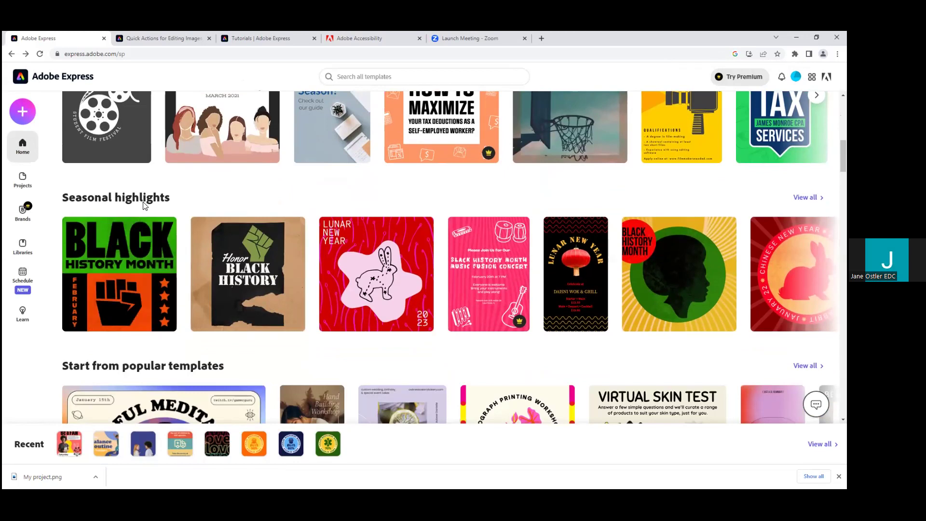
mouse_move(828, 316)
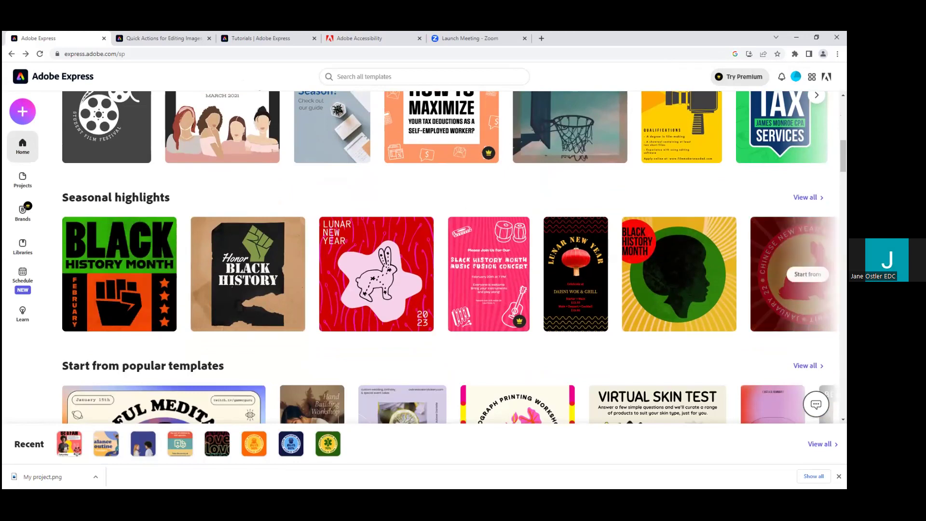
click(804, 274)
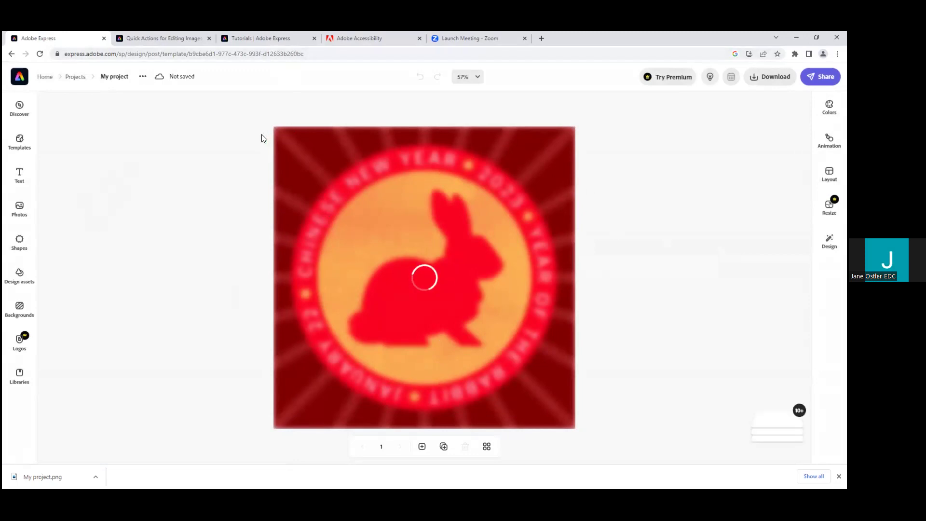
click(11, 54)
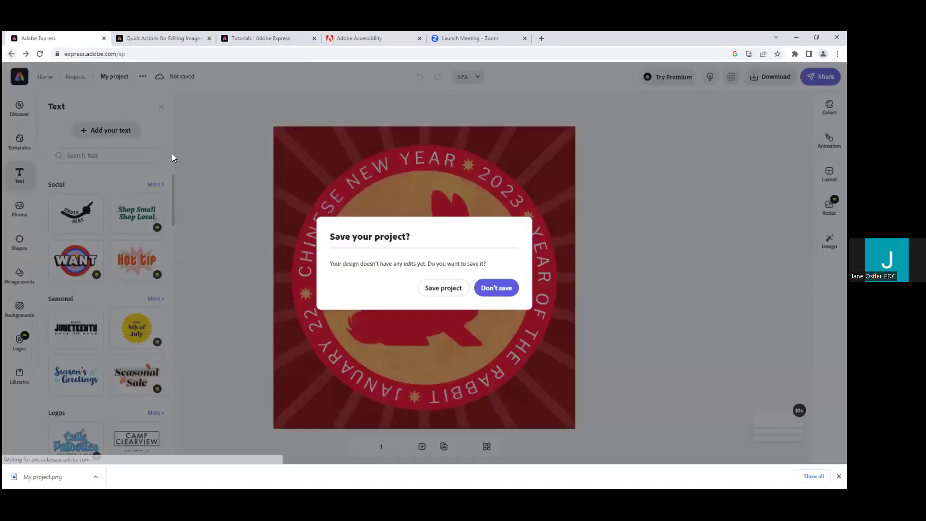
click(504, 287)
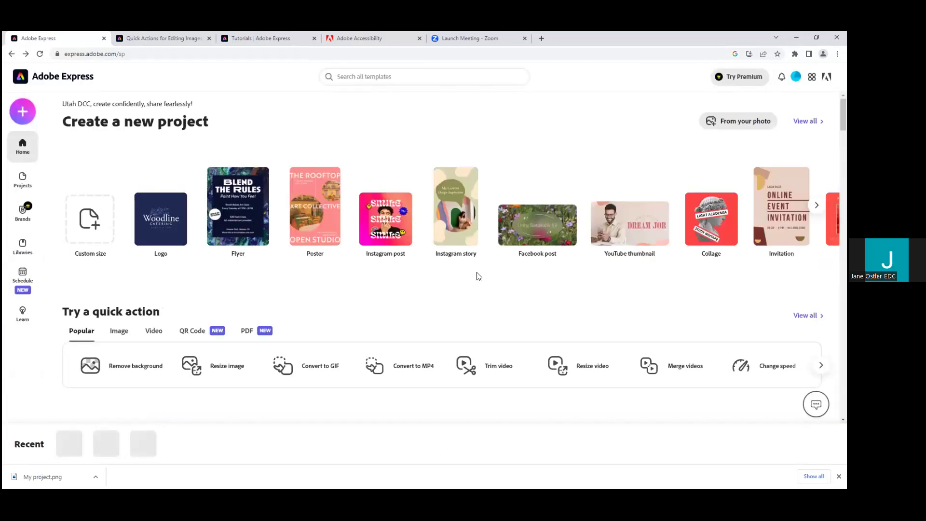
scroll(478, 275, down, 8)
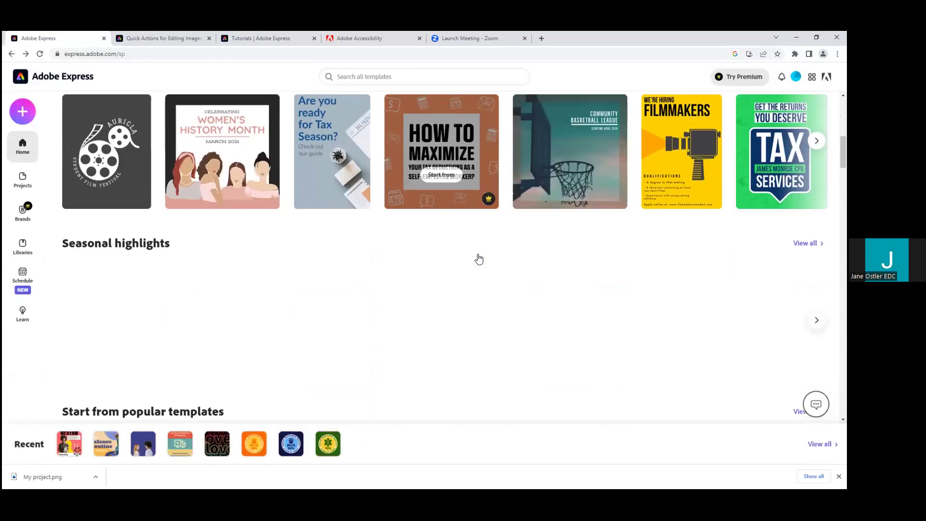
scroll(478, 259, down, 5)
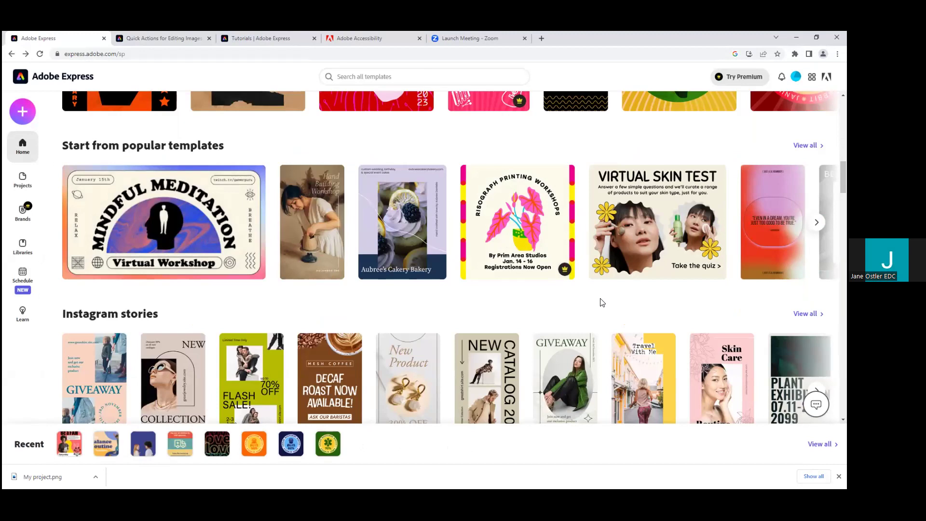
scroll(601, 302, down, 1)
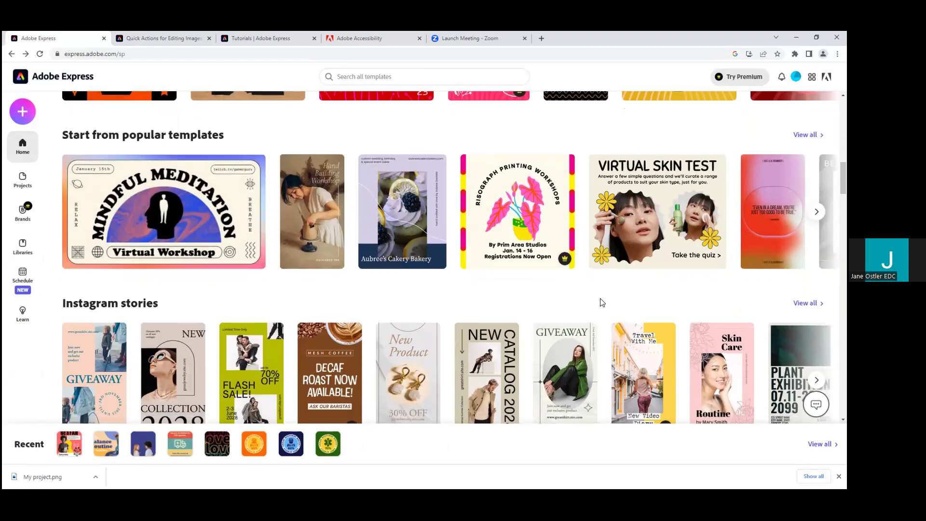
scroll(429, 286, down, 1)
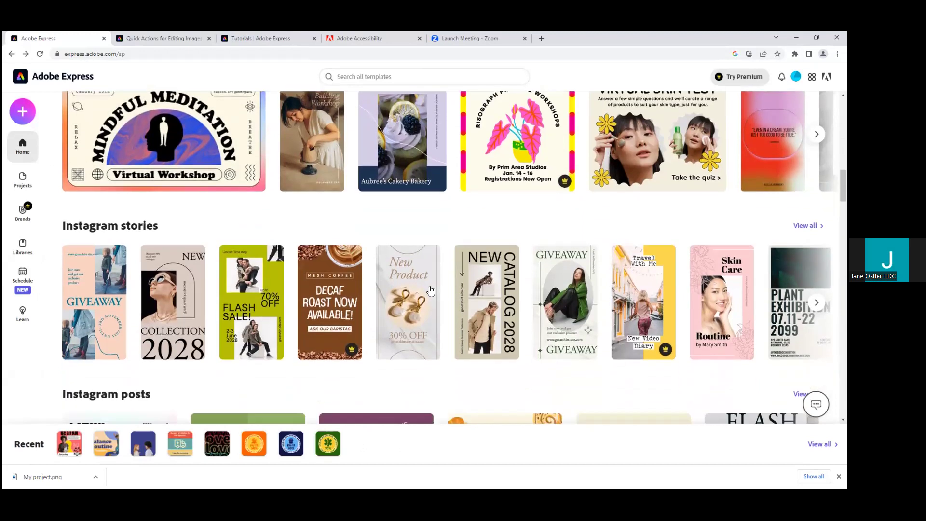
scroll(430, 288, up, 5)
scroll(431, 290, up, 10)
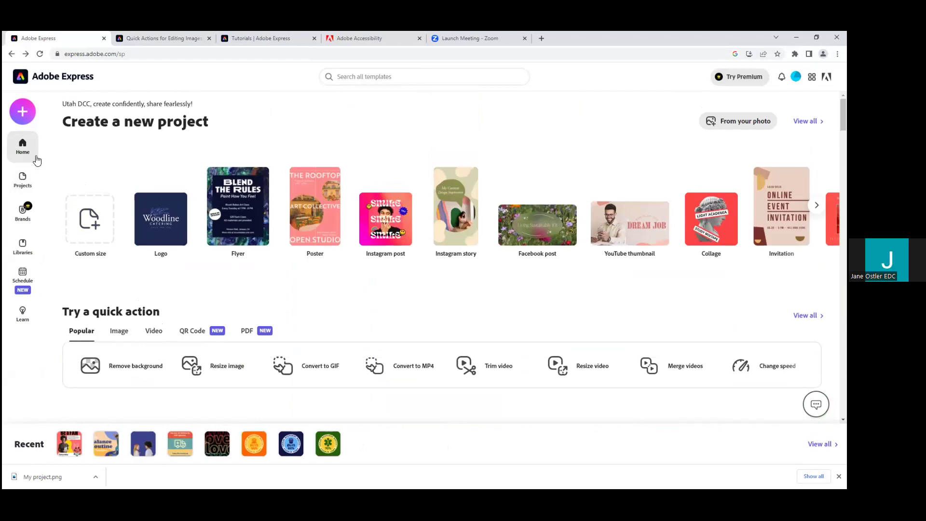
Open the Projects page and scroll through the saved designs.
click(26, 180)
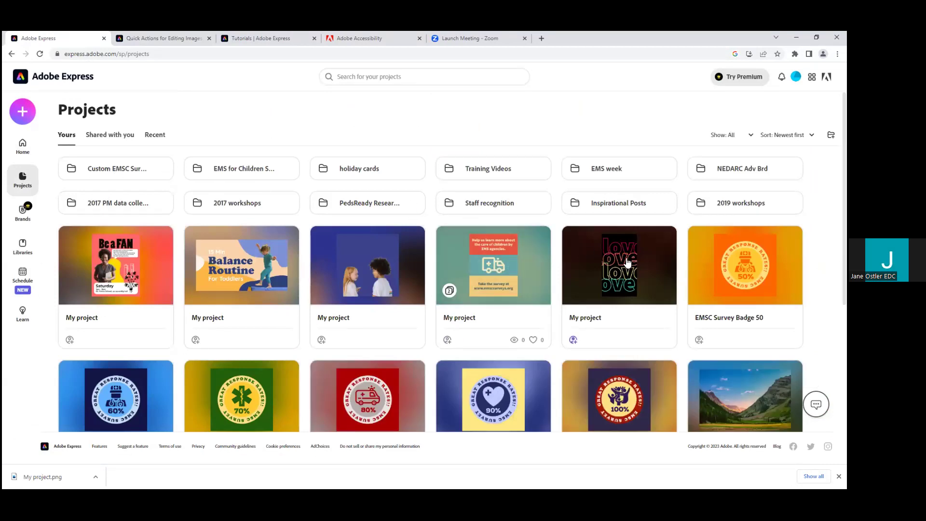
mouse_move(692, 275)
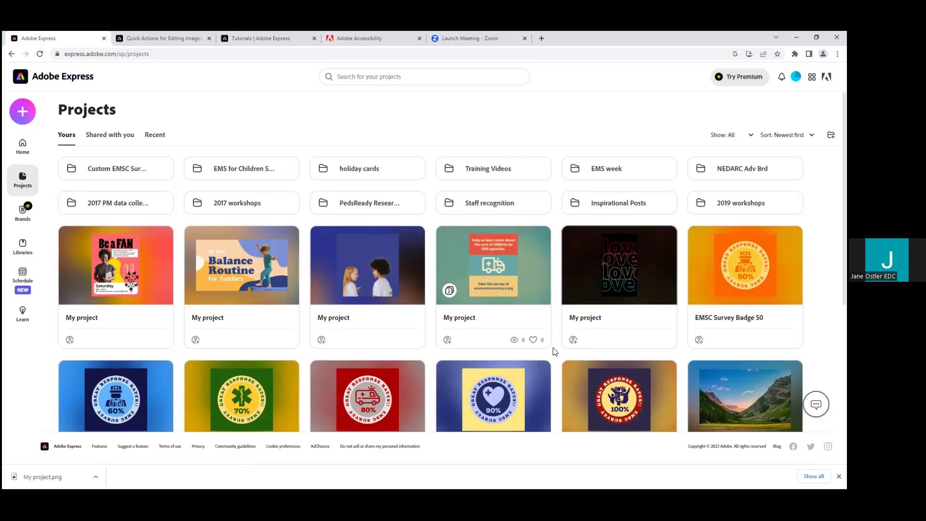
scroll(554, 351, down, 1)
scroll(553, 351, down, 1)
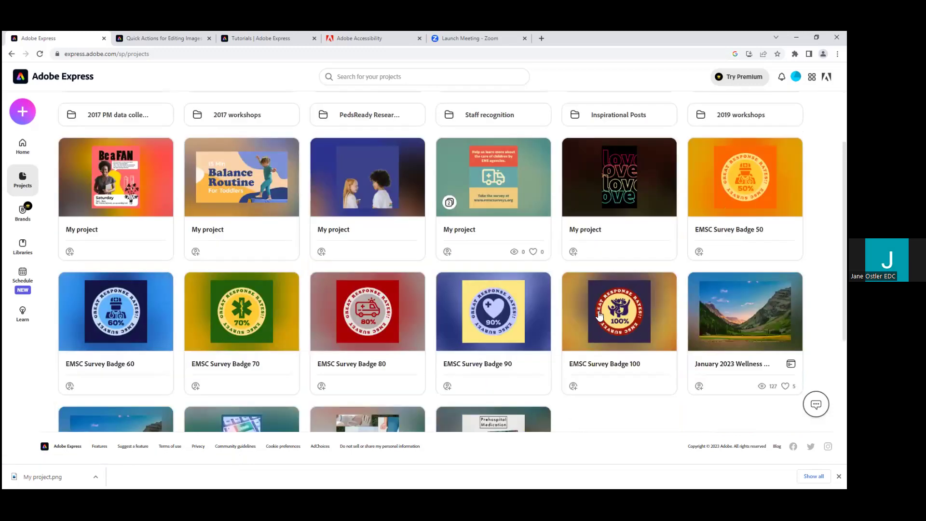
Open EMSC Survey Badge 50, then return to the Projects grid and scroll further.
click(728, 202)
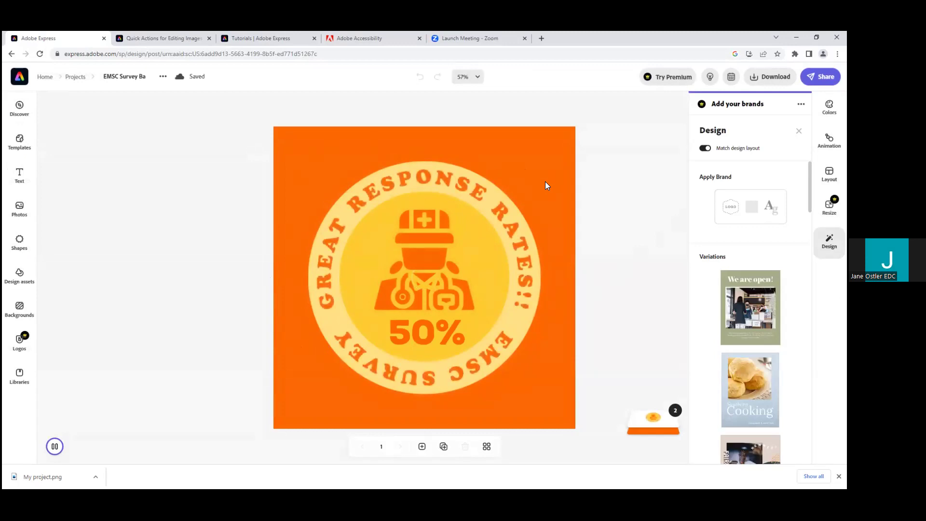
click(11, 55)
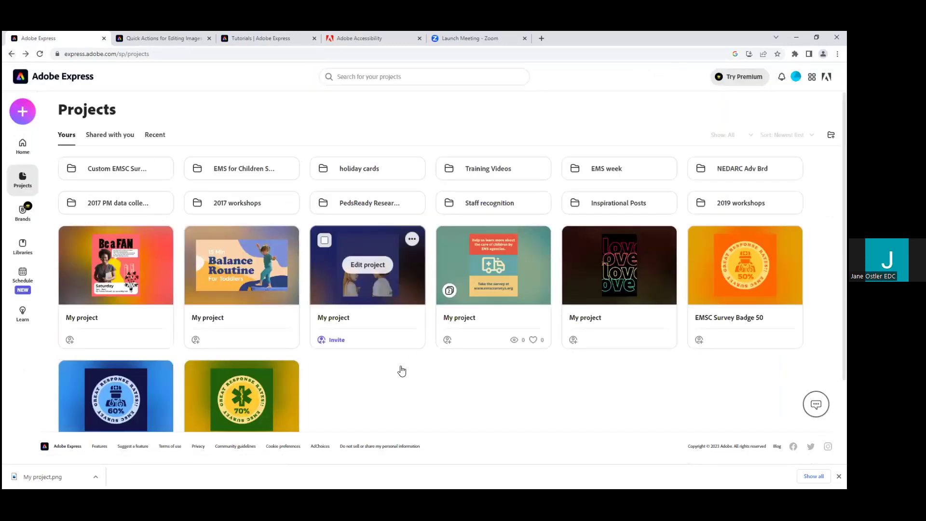
scroll(400, 364, down, 2)
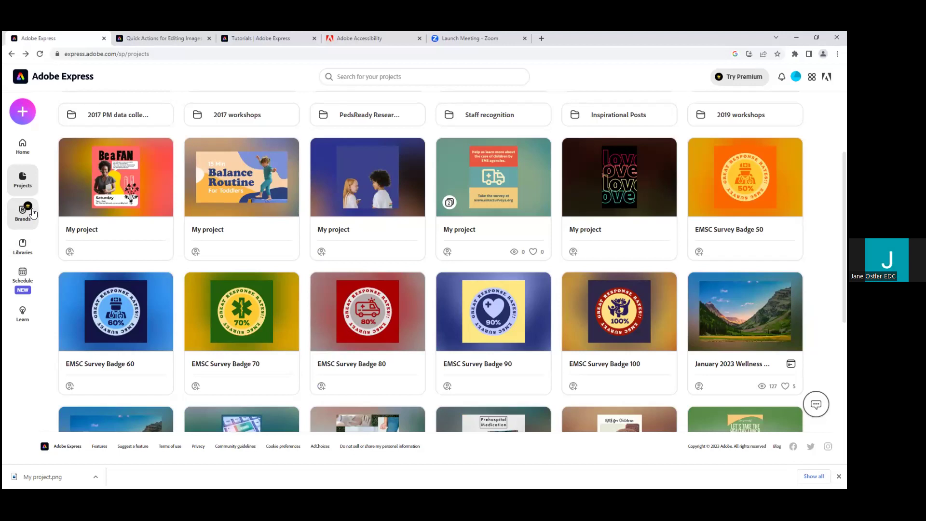
Visit the Libraries page, then switch to the Learn page of tutorials.
click(26, 249)
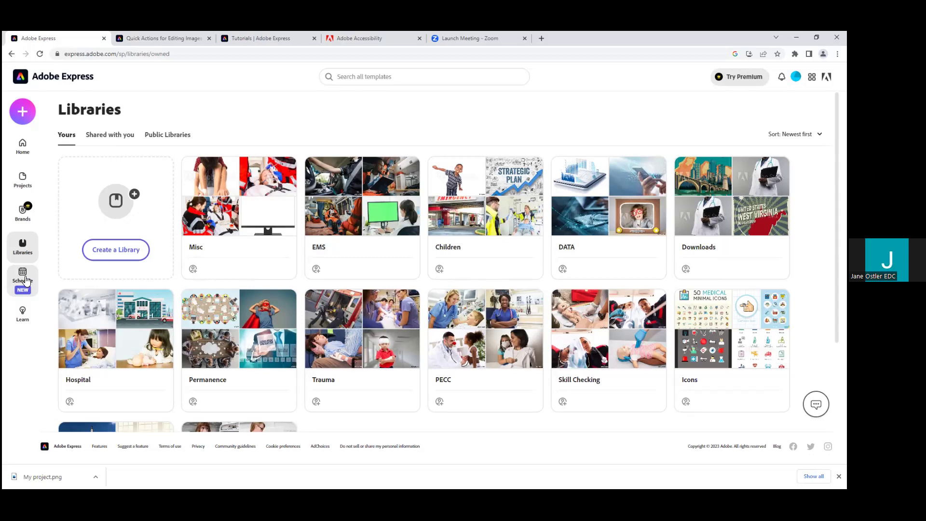
click(25, 314)
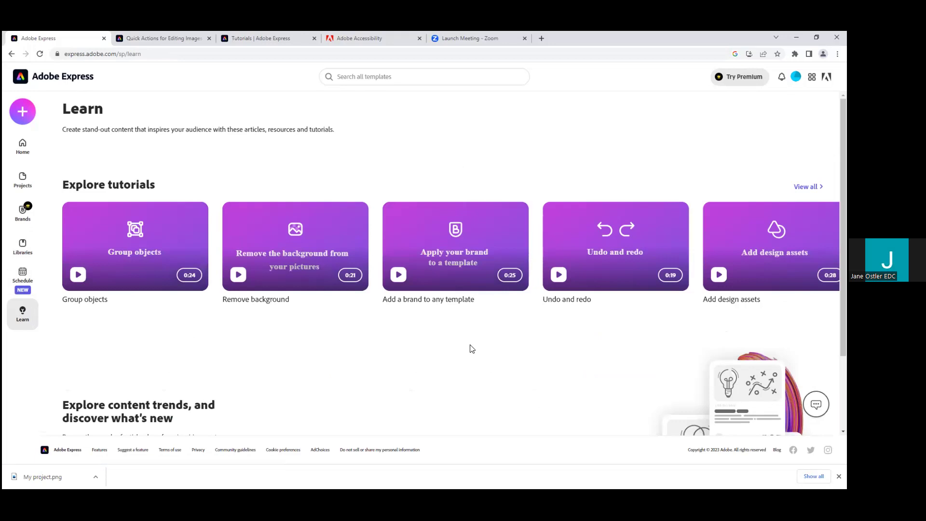
Browse the Tutorials tab, then return to Learn and open the Create new panel.
click(279, 37)
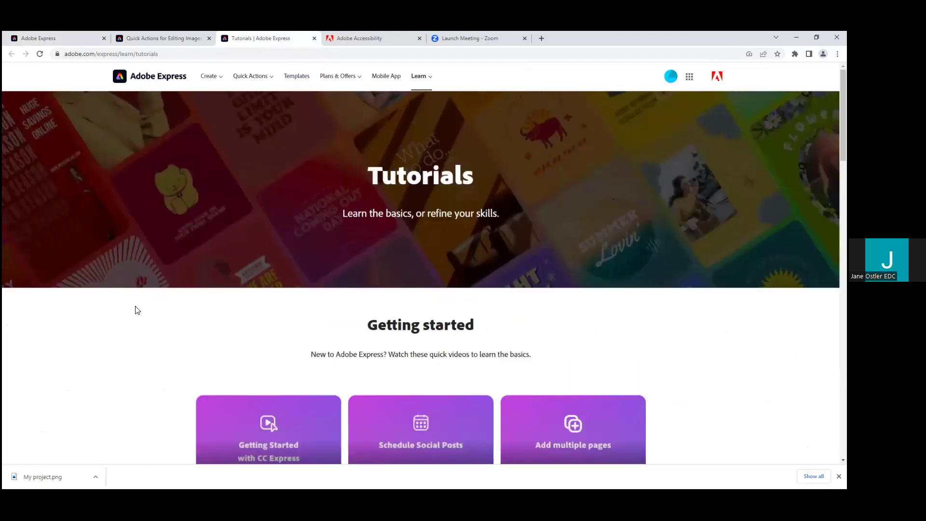
scroll(137, 311, down, 2)
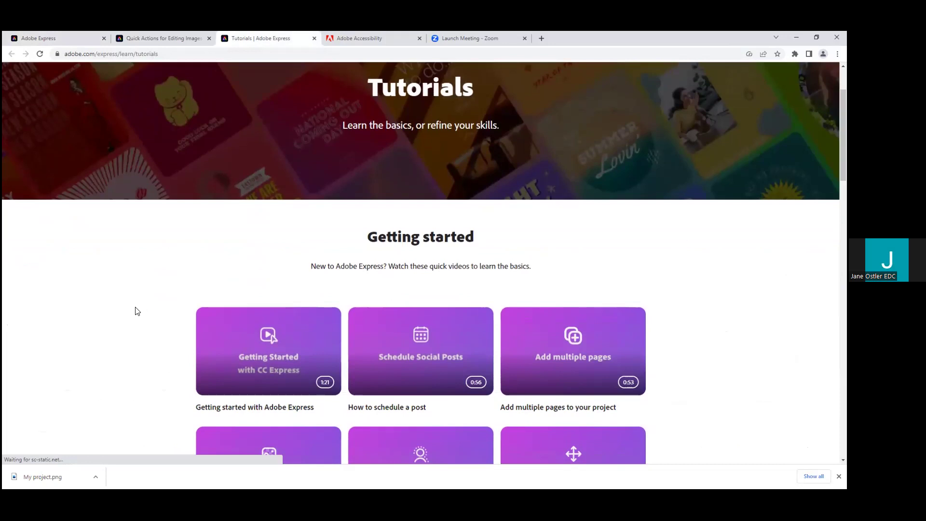
scroll(137, 310, down, 3)
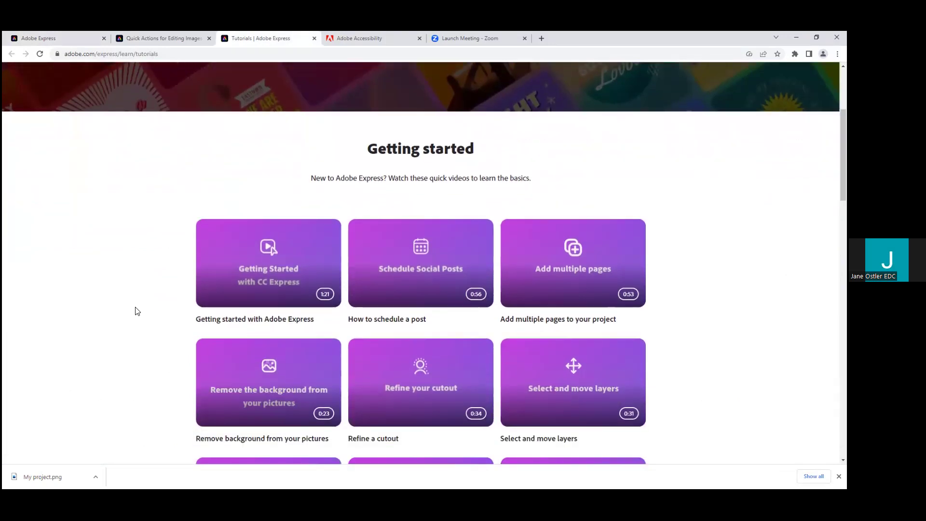
scroll(137, 310, down, 1)
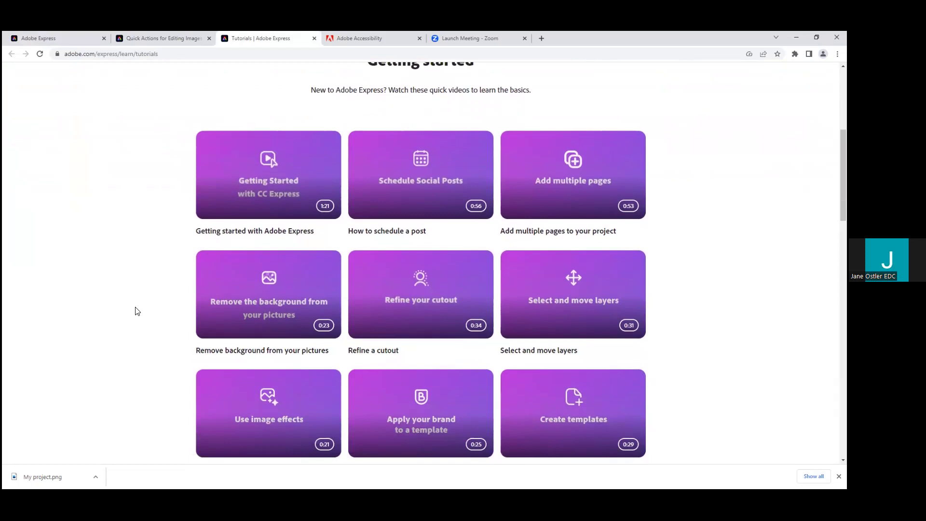
scroll(137, 310, up, 1)
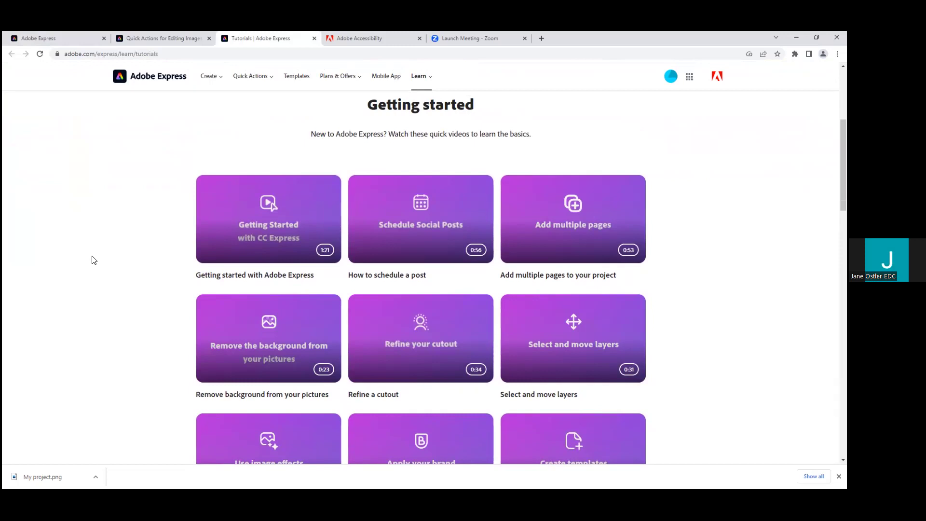
click(61, 39)
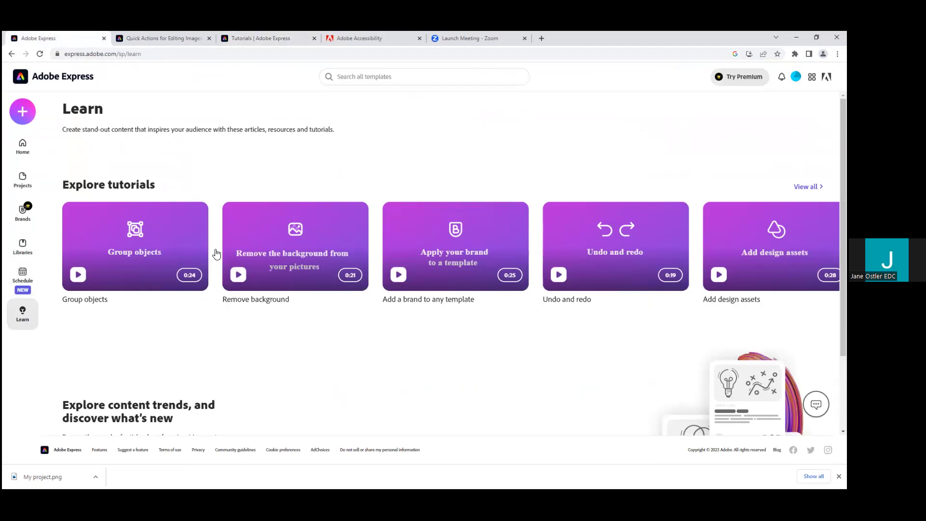
click(25, 113)
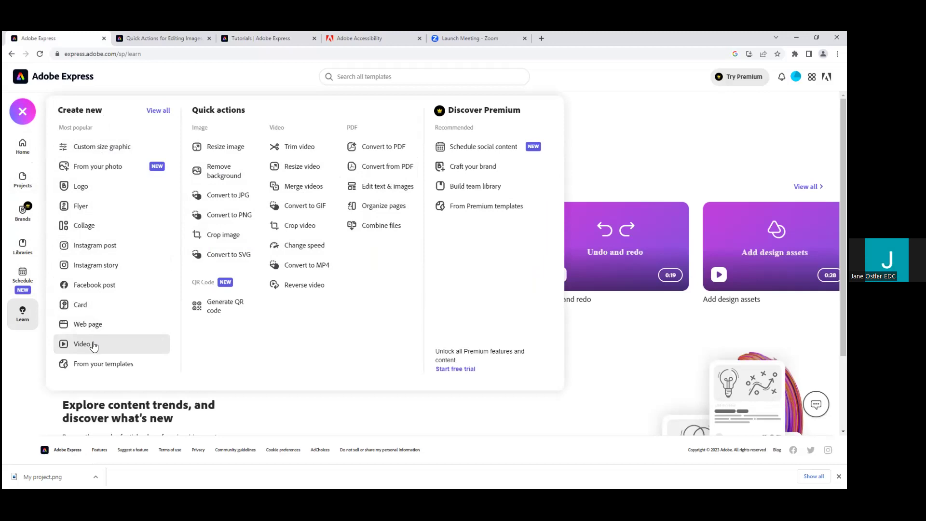
Close the Create menu and go Home, checking Recent projects along the way.
click(22, 113)
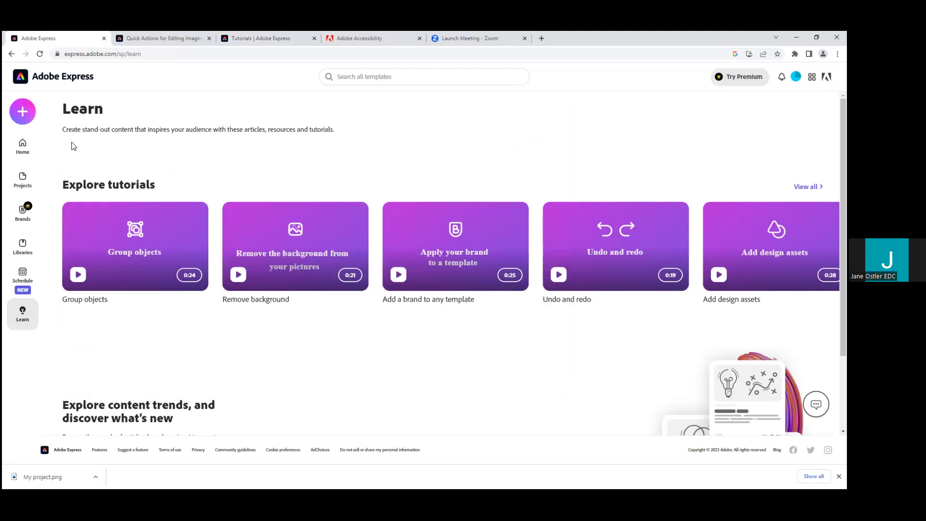
click(25, 148)
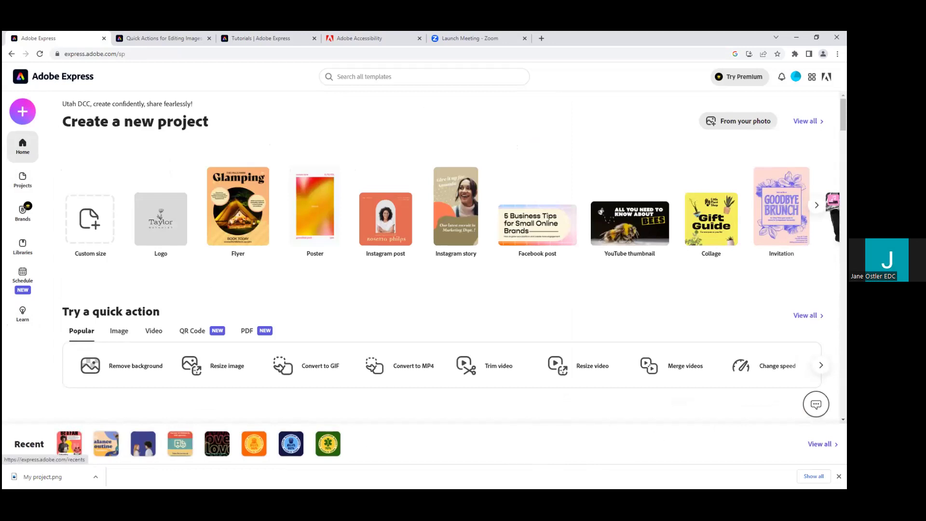
click(458, 431)
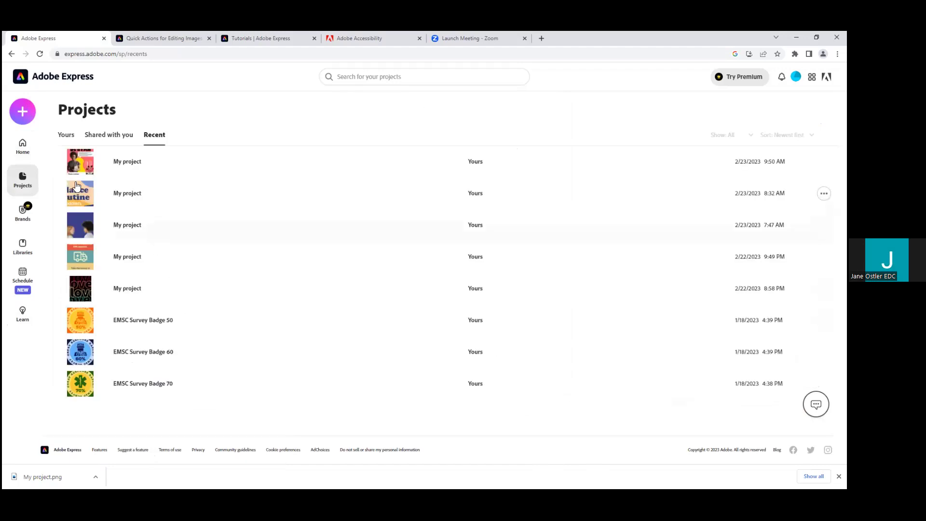
click(20, 159)
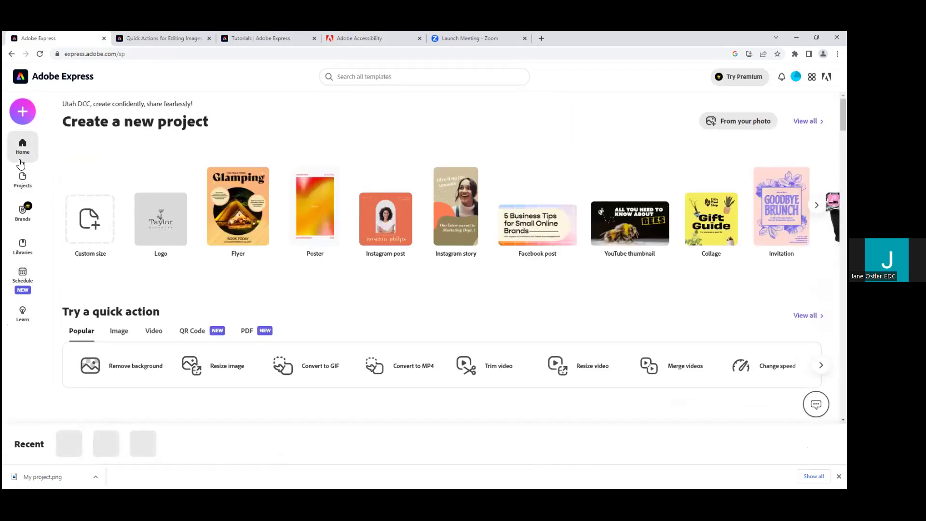
Start a blank Flyer from Home and bring up the template search suggestions.
click(250, 225)
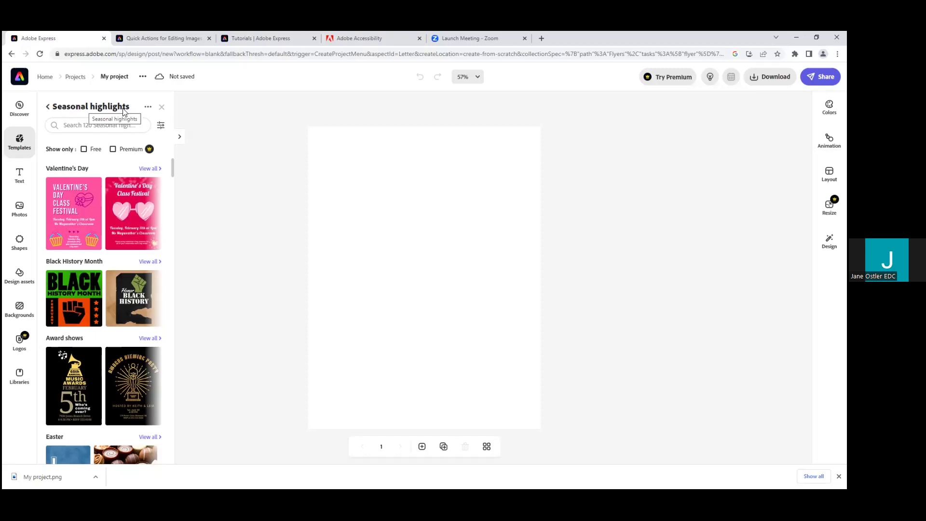
click(73, 125)
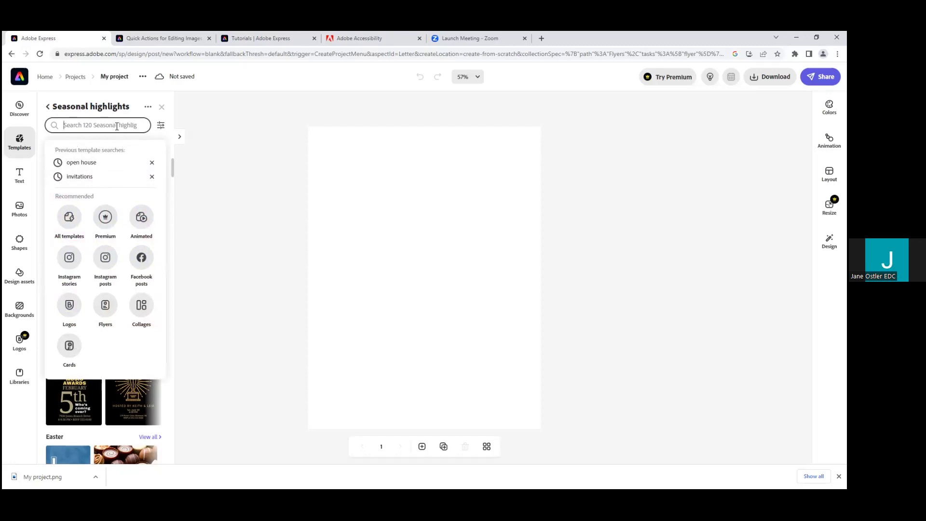
Search templates for 'Invitations' and filter the results to free ones.
click(196, 167)
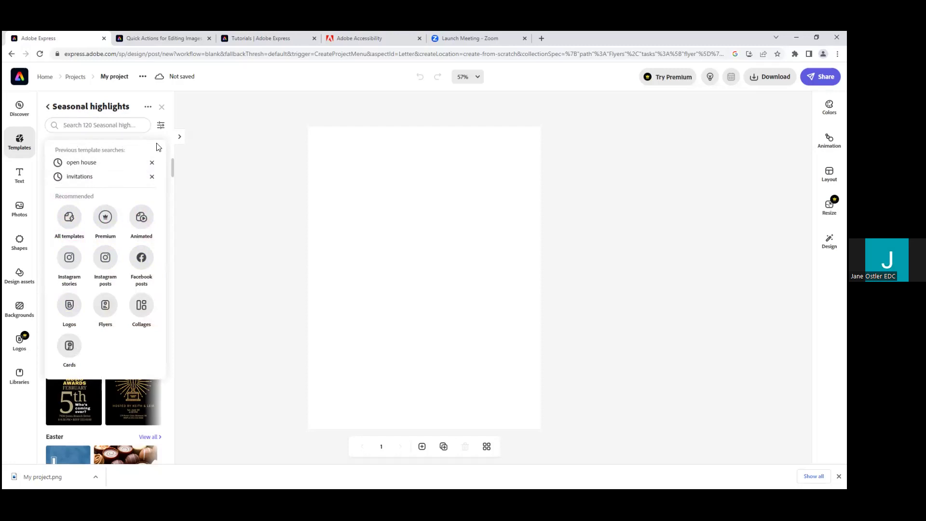
click(102, 125)
text(Invitations)
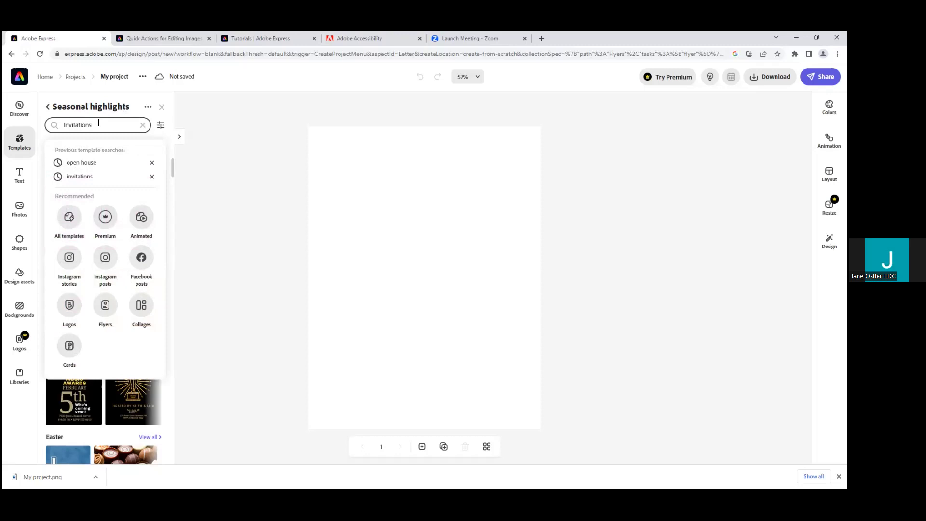
key(Return)
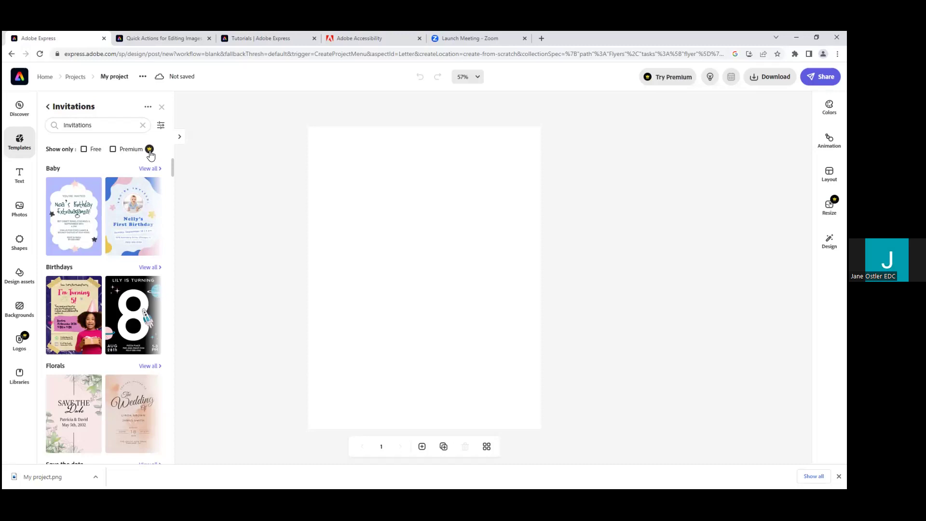
click(84, 149)
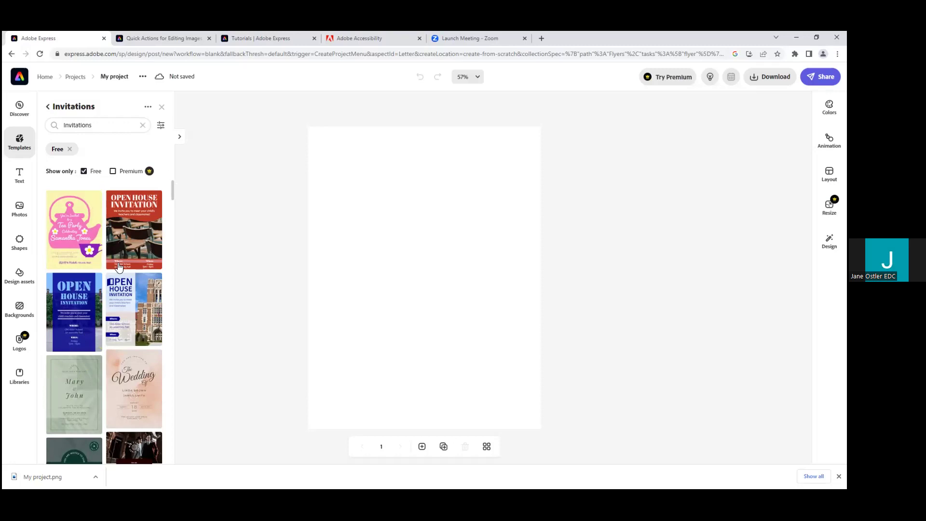
scroll(120, 283, down, 4)
scroll(119, 283, down, 5)
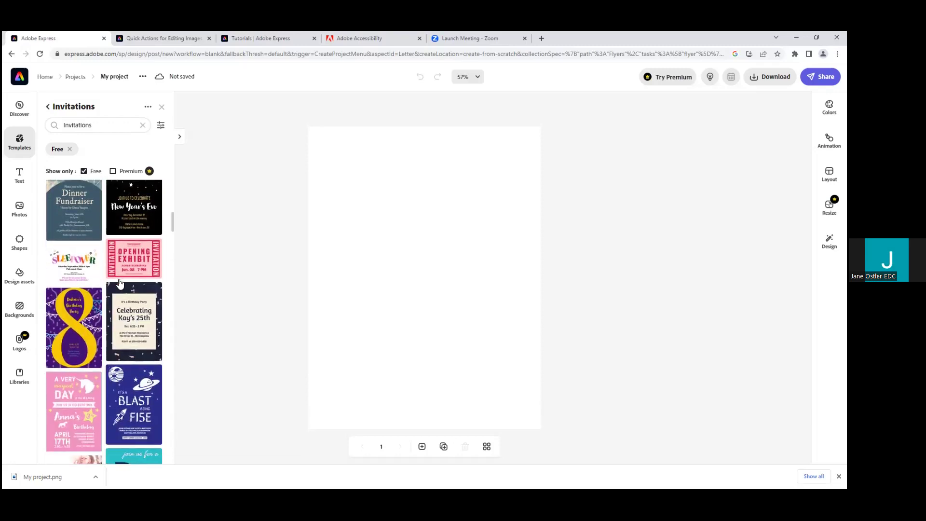
scroll(119, 283, up, 9)
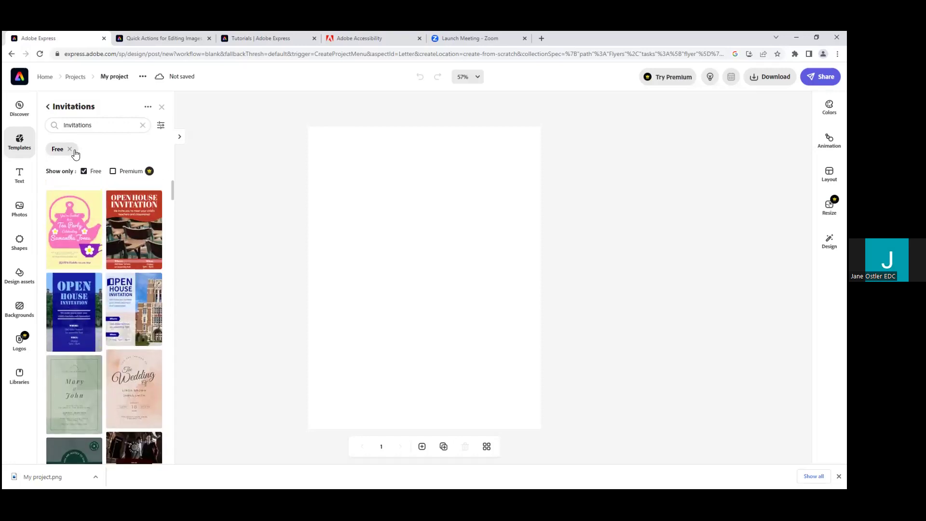
Search free 'Open House' templates and apply the one with the woman holding a tablet.
click(86, 123)
drag(89, 126, 55, 130)
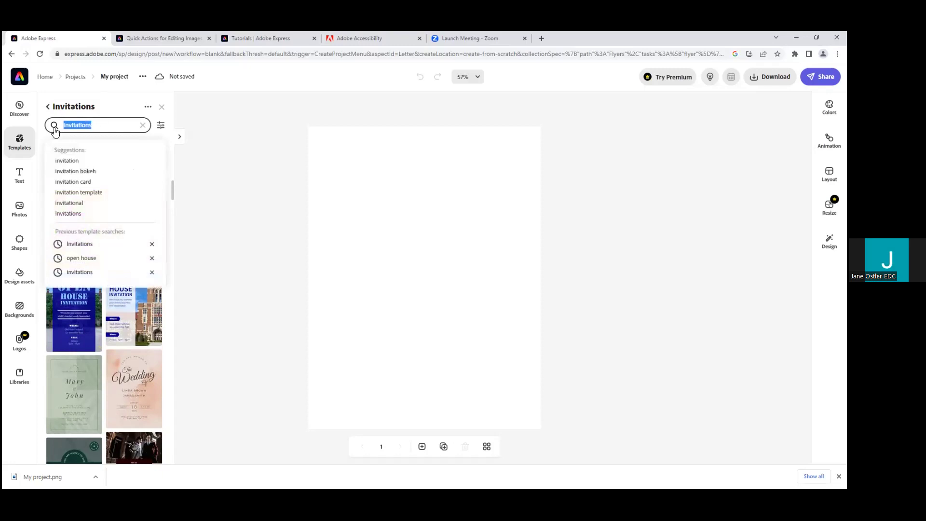
text(Open House)
key(Return)
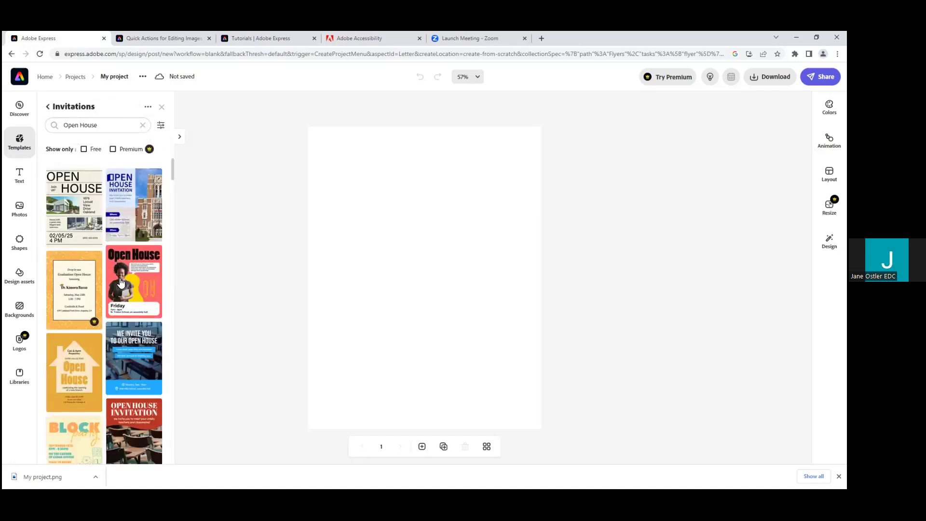
click(83, 150)
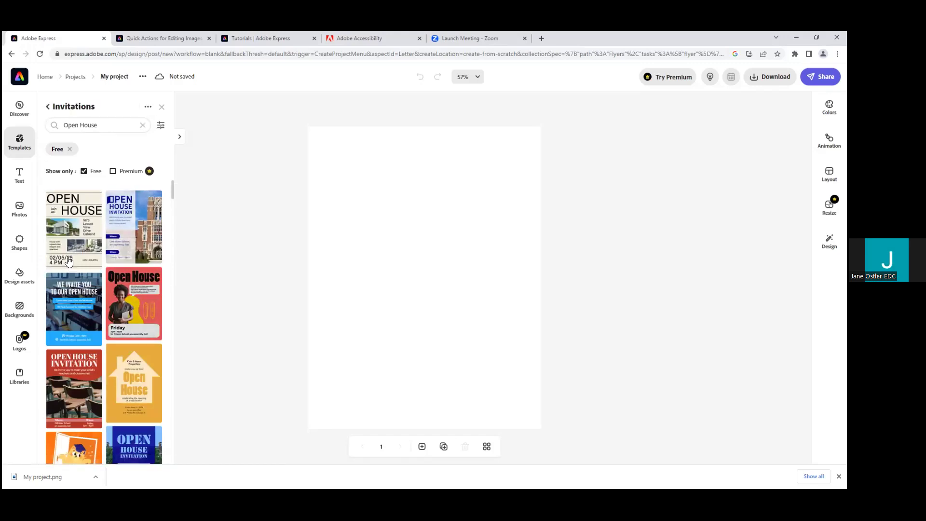
click(138, 280)
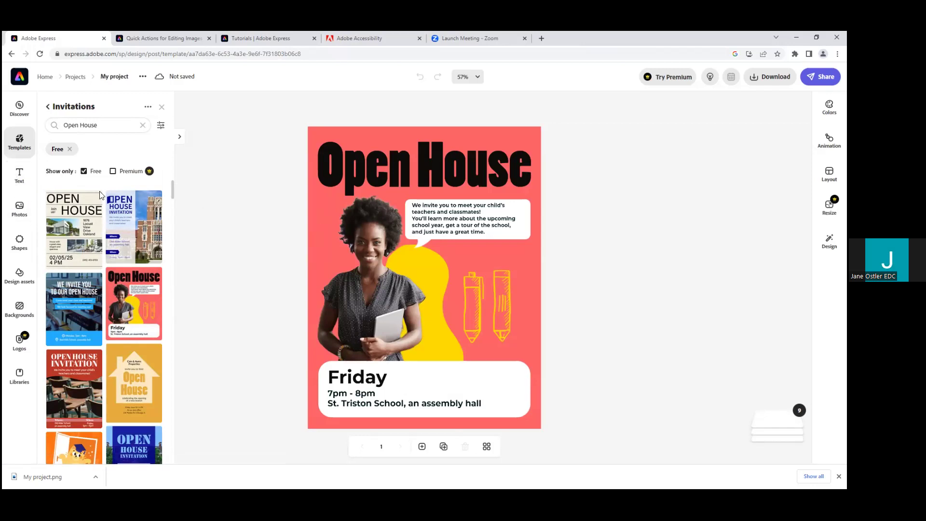
Add a new Montserrat Bold text box to the flyer from the Text panel.
click(16, 182)
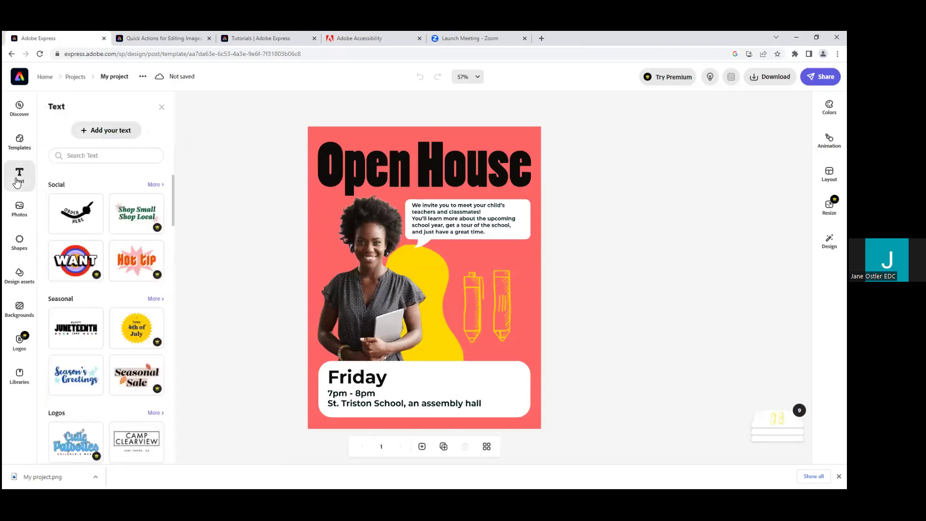
click(100, 134)
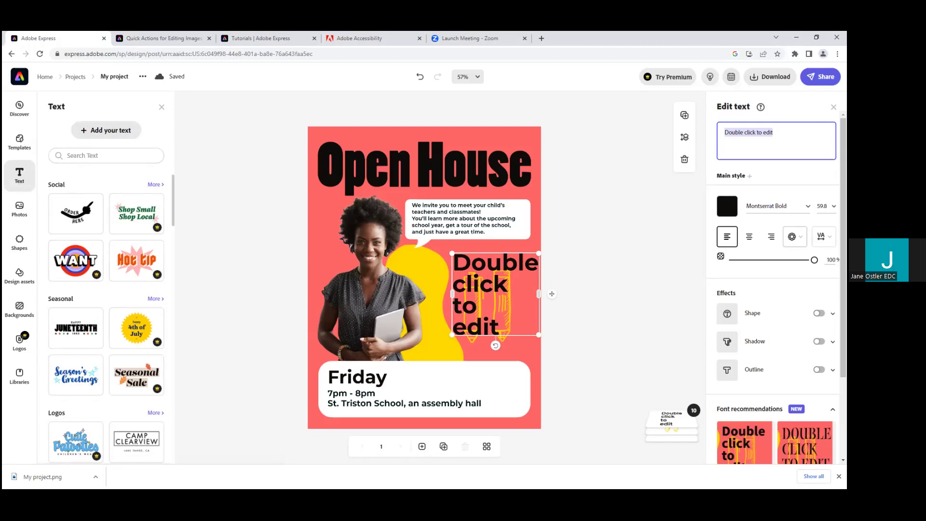
Replace the placeholder text with 'Join us!' and colour it white #FFFFFF.
click(773, 132)
drag(773, 132, 715, 142)
text(Join us!)
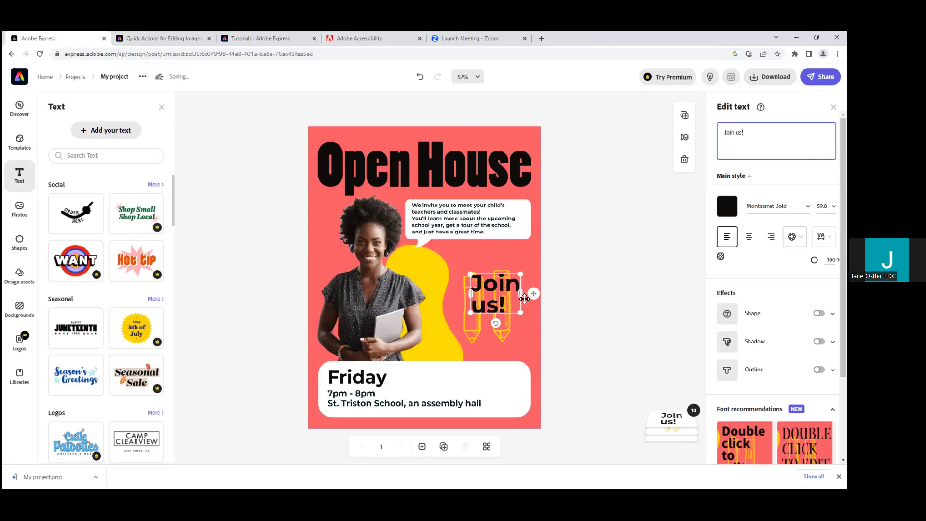
click(723, 211)
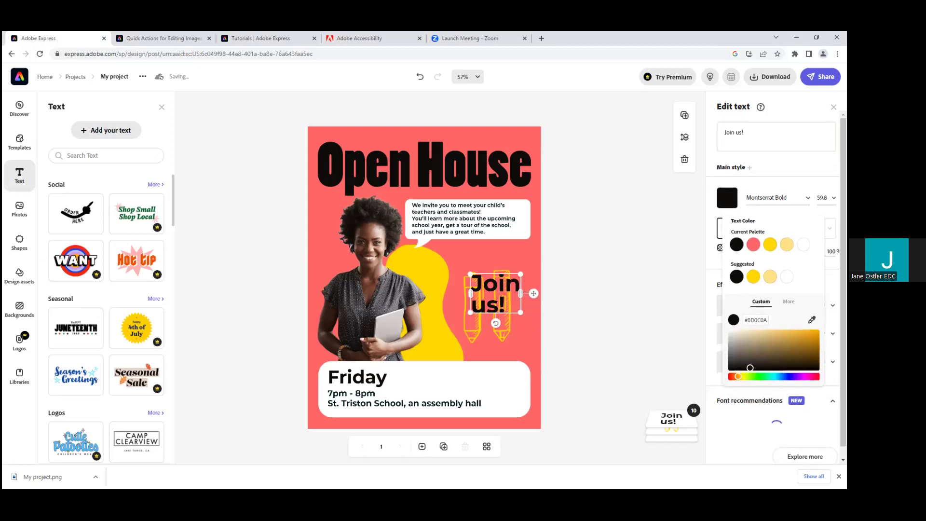
click(803, 244)
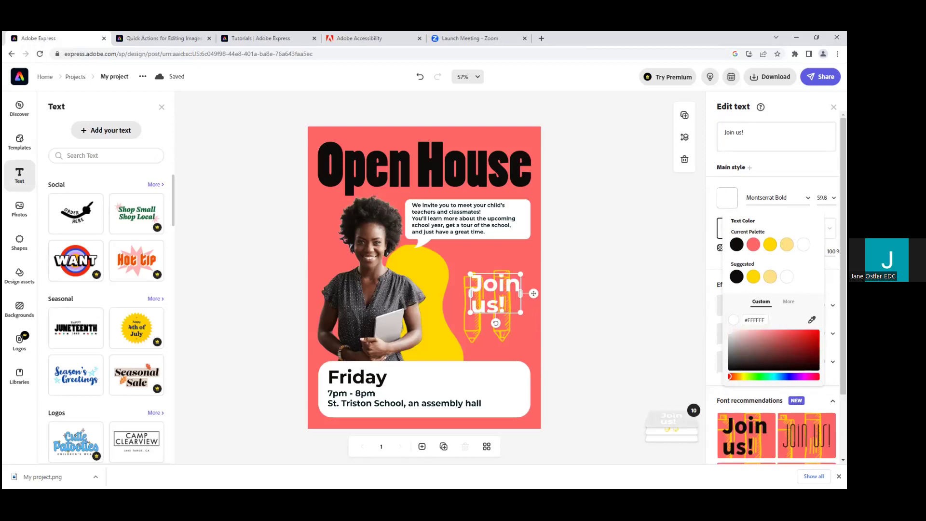
click(708, 203)
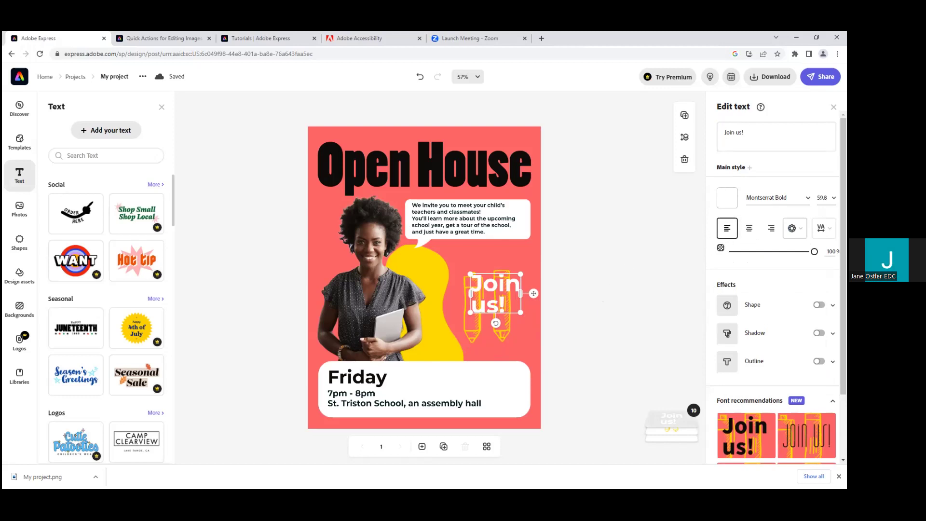
click(771, 198)
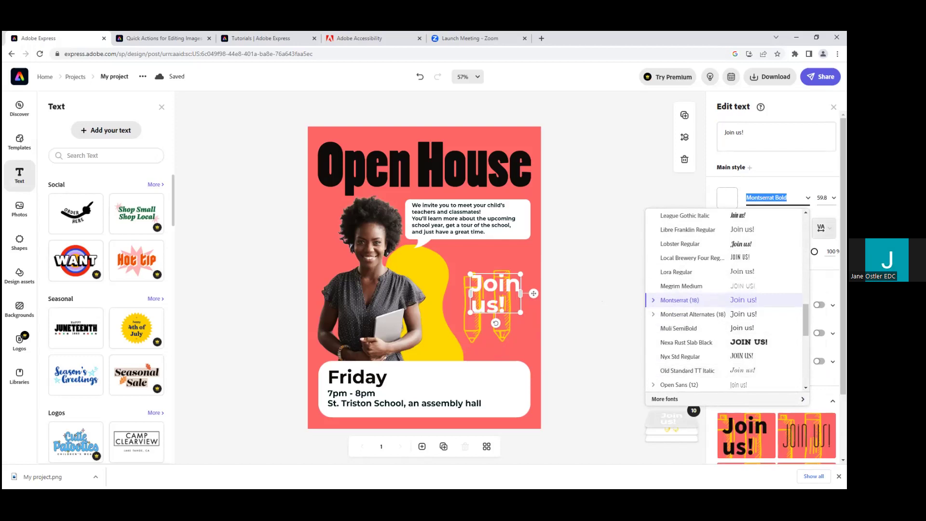
key(Escape)
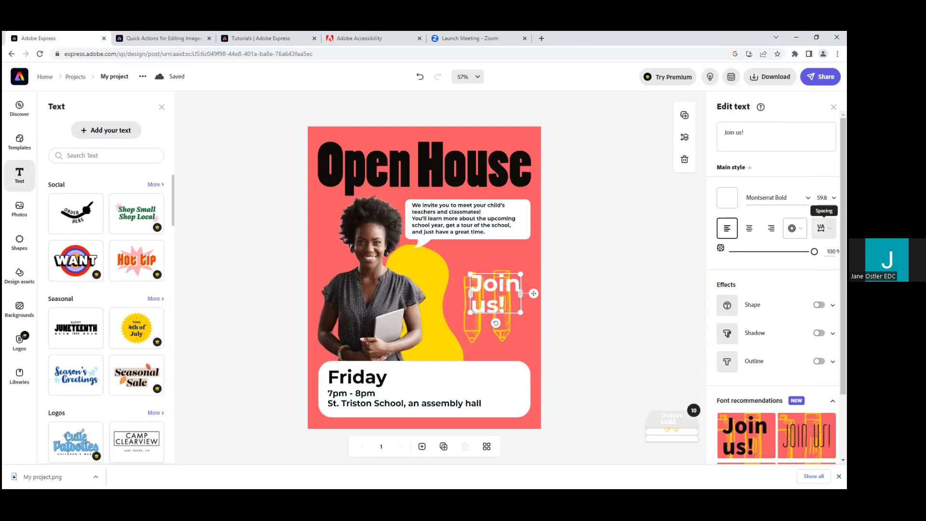
click(794, 228)
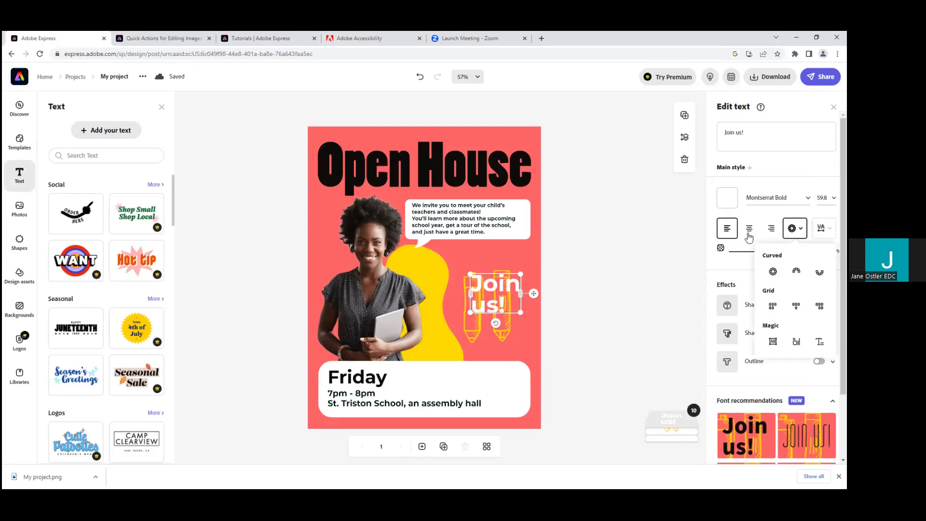
click(690, 244)
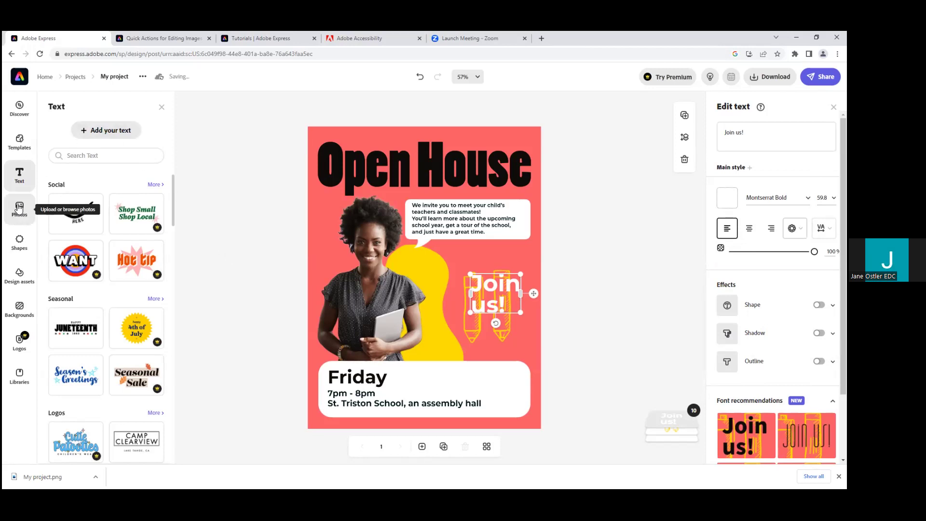
Show the Adobe Stock Photos library and select the woman photo on the flyer.
click(19, 208)
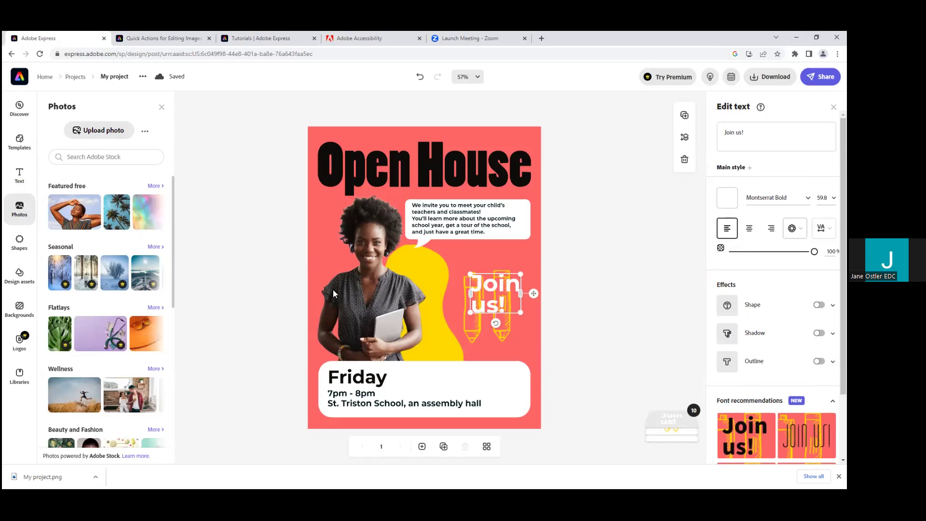
click(377, 294)
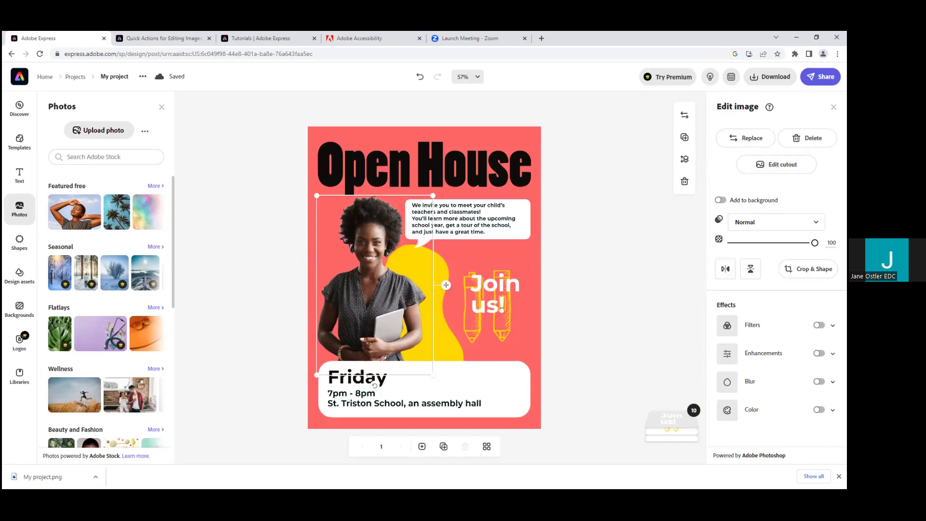
Search Shapes for 'child' and add the black arms-raised child figure to the flyer.
click(19, 244)
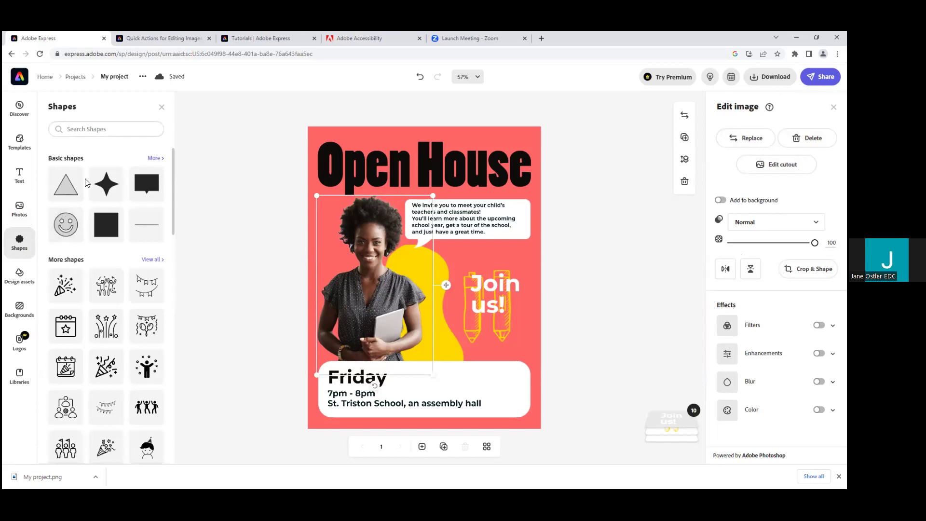
scroll(79, 393, down, 10)
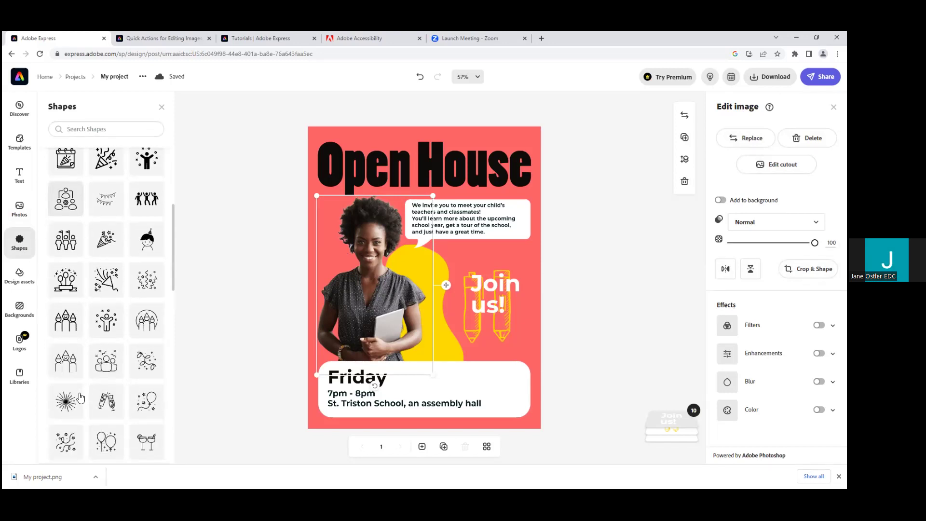
scroll(79, 396, up, 10)
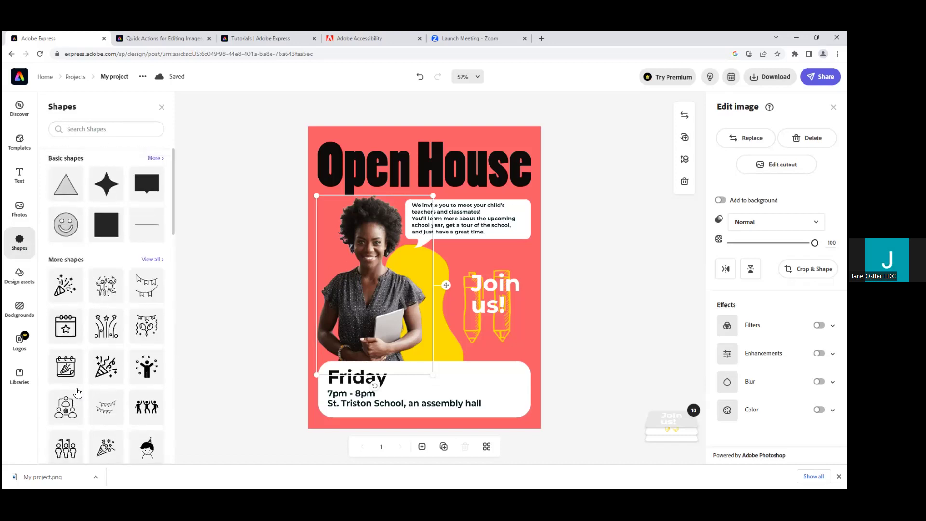
click(108, 128)
text(ch)
key(Return)
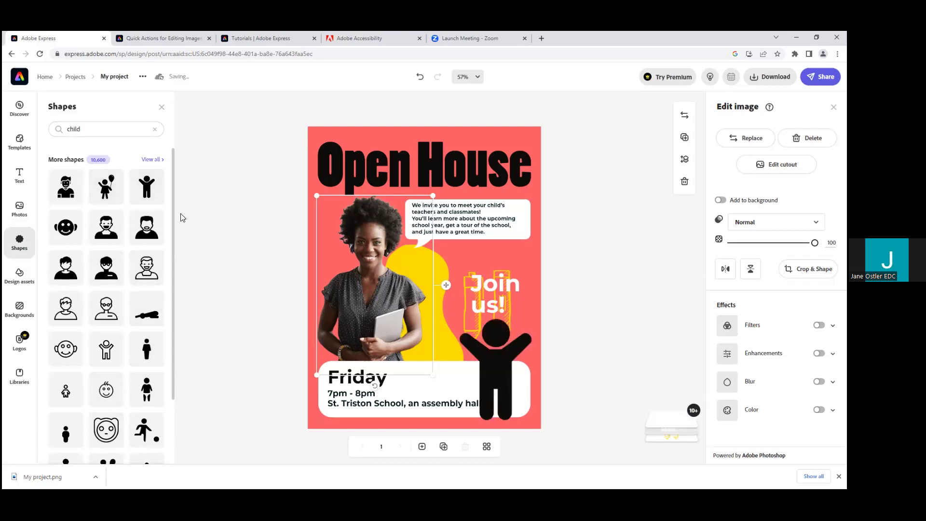
click(491, 367)
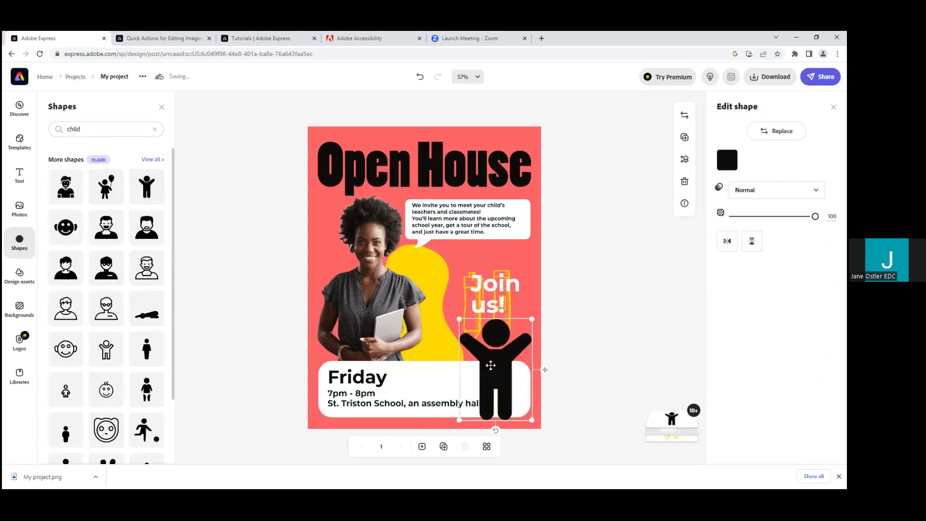
Make the child figure light yellow (#FFE184), enlarge it and place it at the Friday box's right end.
click(729, 161)
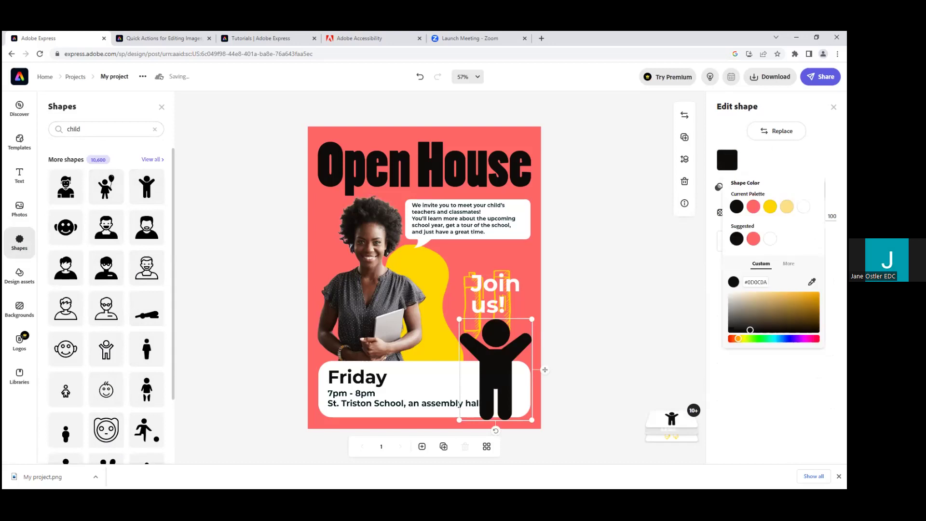
click(787, 206)
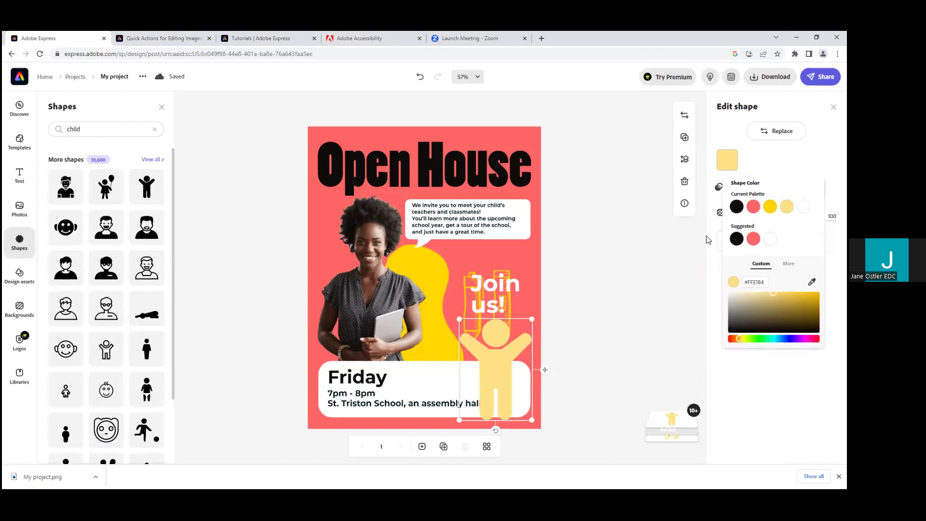
drag(529, 341, 476, 334)
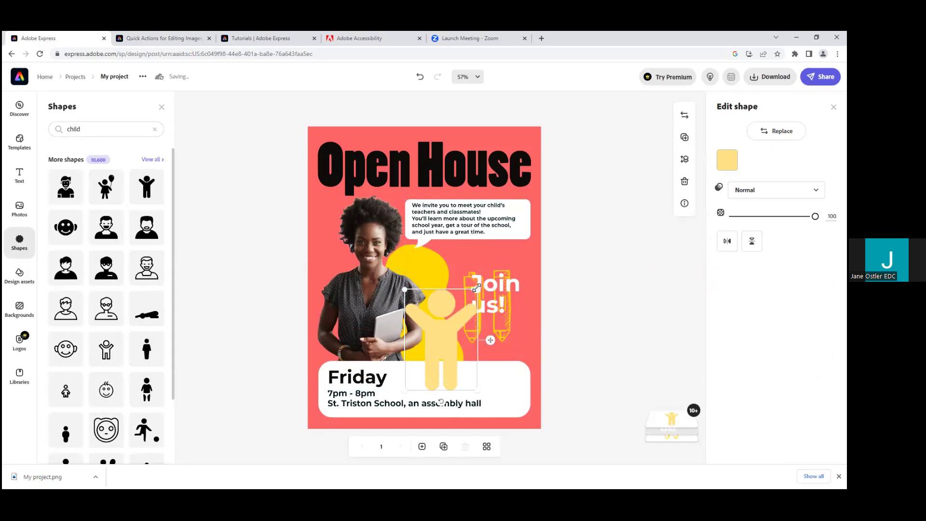
drag(476, 288, 460, 312)
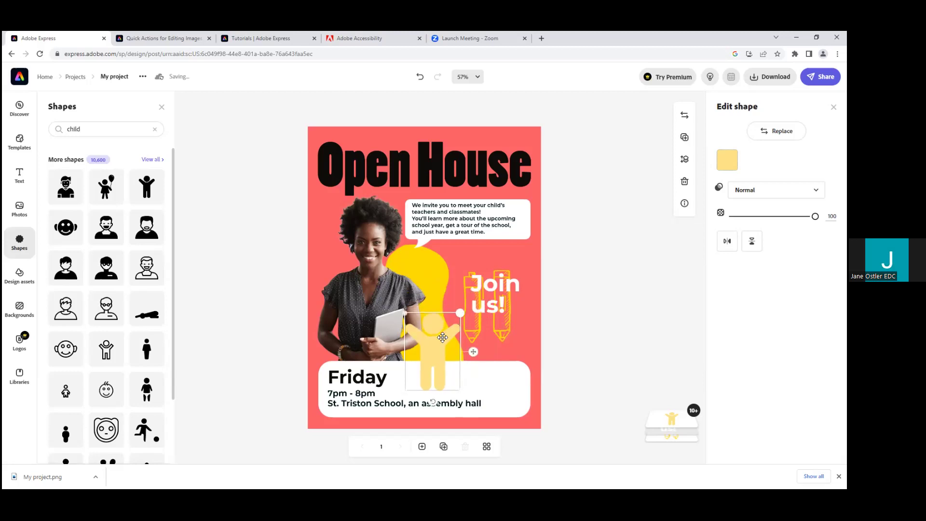
drag(470, 349, 514, 371)
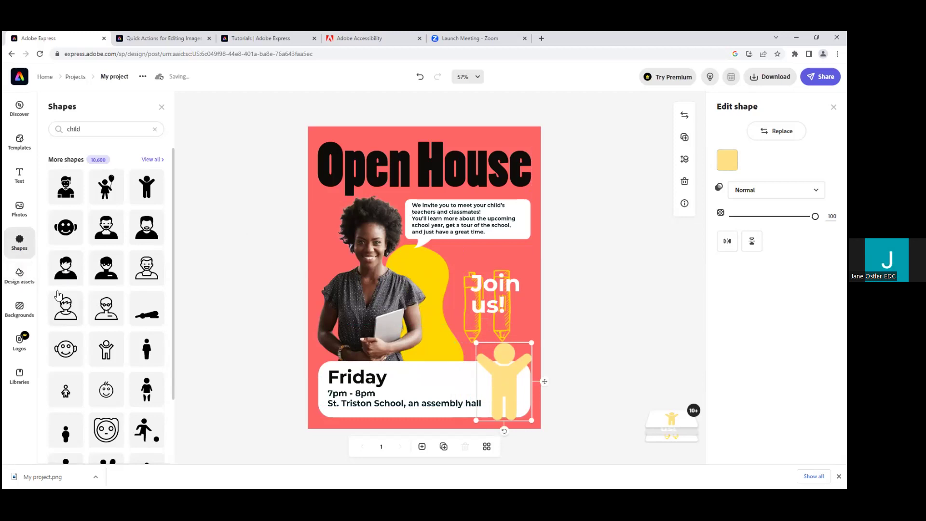
click(20, 278)
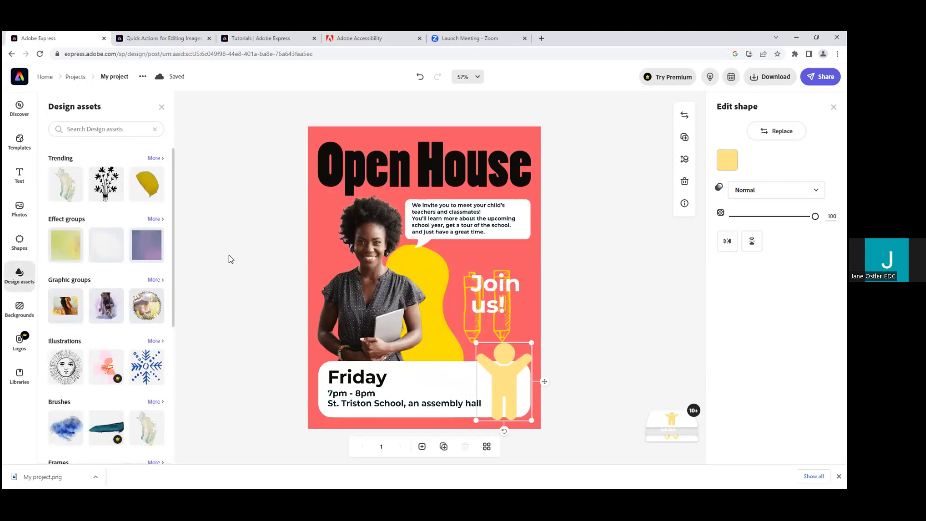
Add the Trending flower graphic, delete the yellow child figure, and place the flower on the Friday box.
click(100, 185)
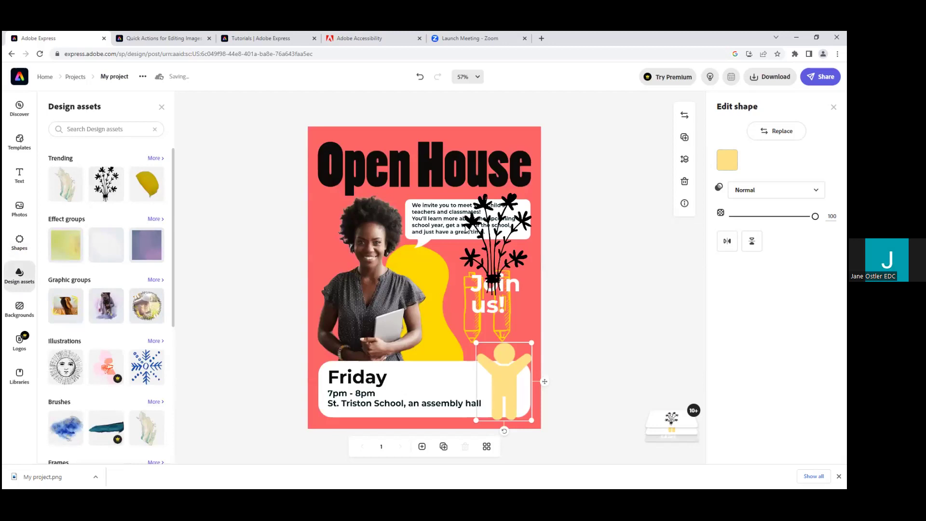
drag(480, 235, 450, 322)
click(512, 389)
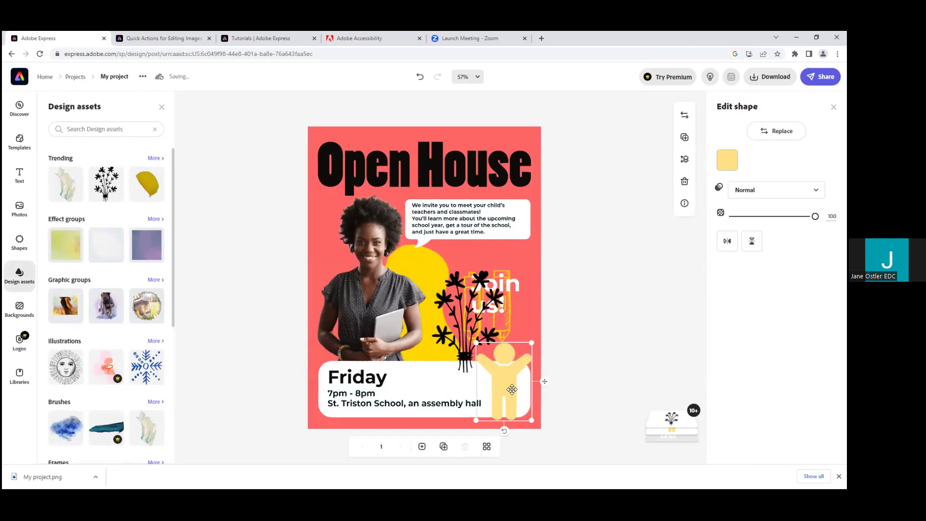
key(Delete)
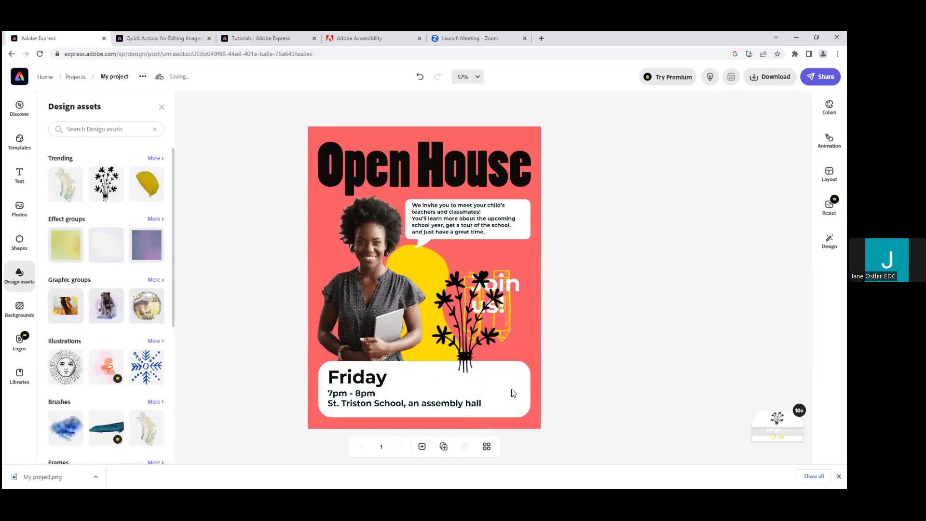
drag(463, 338, 503, 401)
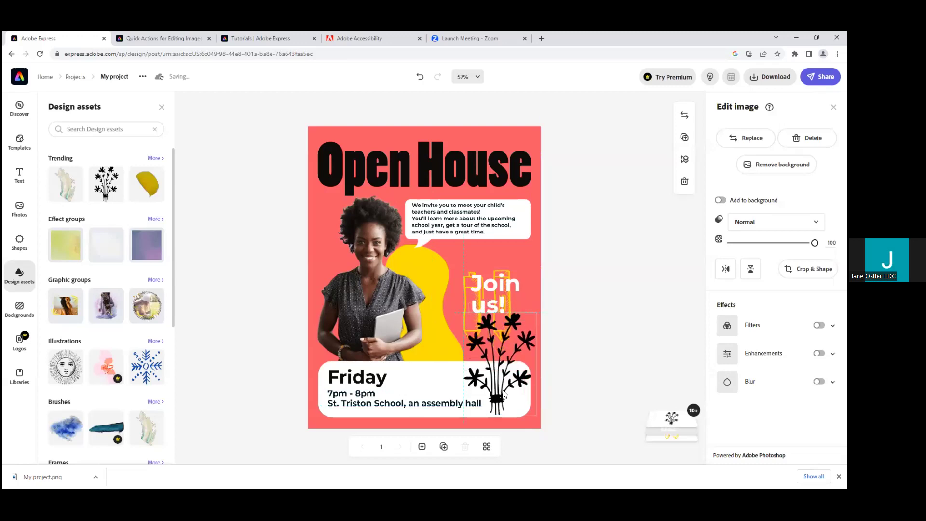
Remove the yellow pencils behind 'Join us!' and move 'Join us!' higher and further left.
click(465, 298)
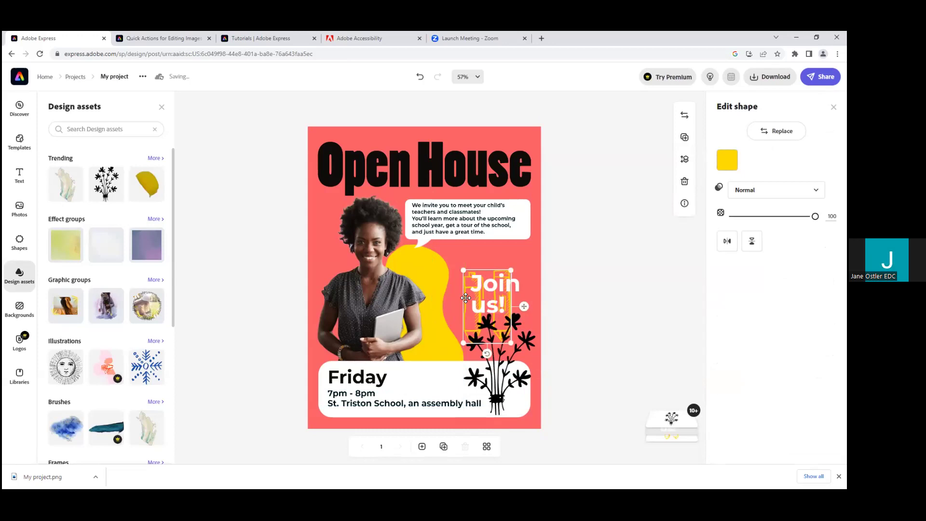
key(Escape)
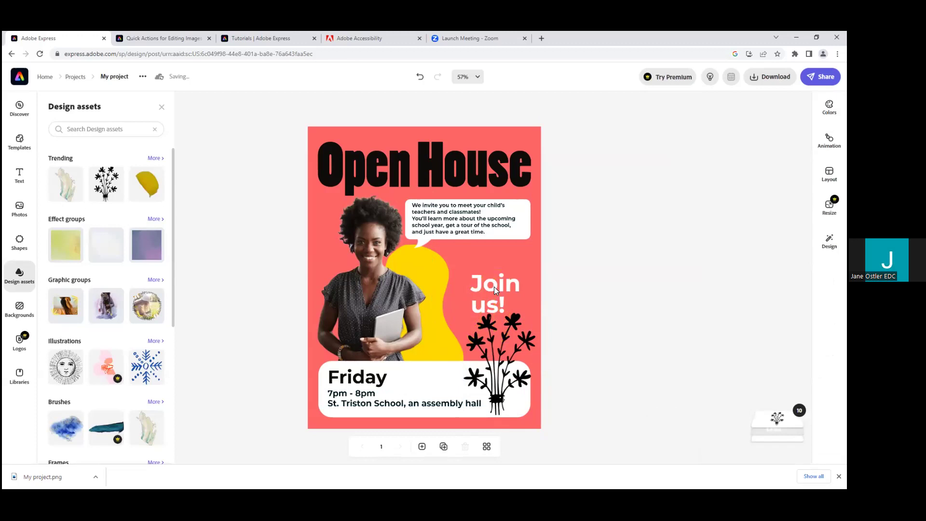
click(494, 290)
drag(480, 257, 489, 264)
click(424, 373)
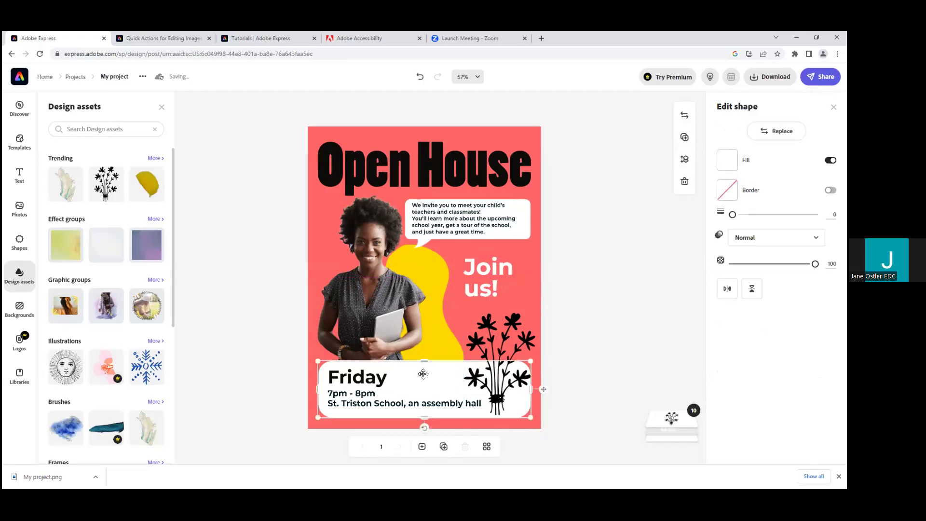
click(564, 344)
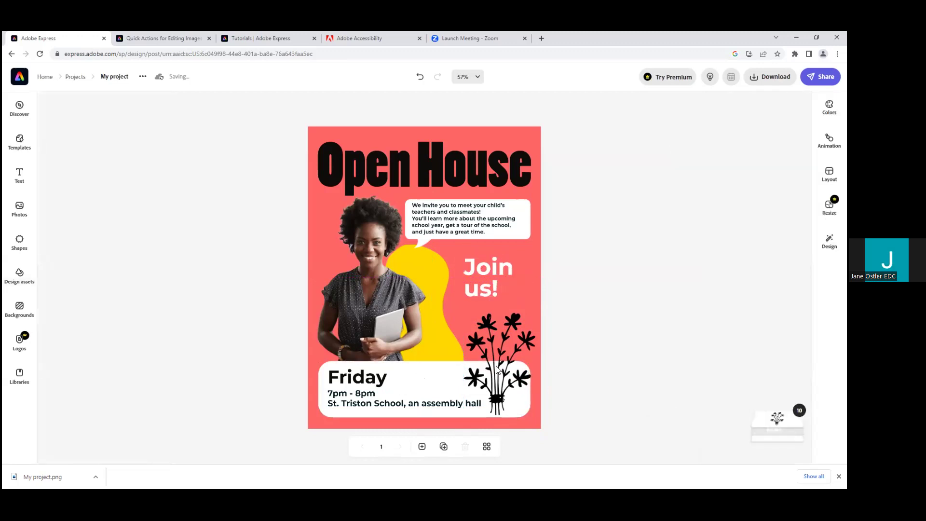
Try the tan paper Trending background, then undo it to keep the coral background.
click(19, 313)
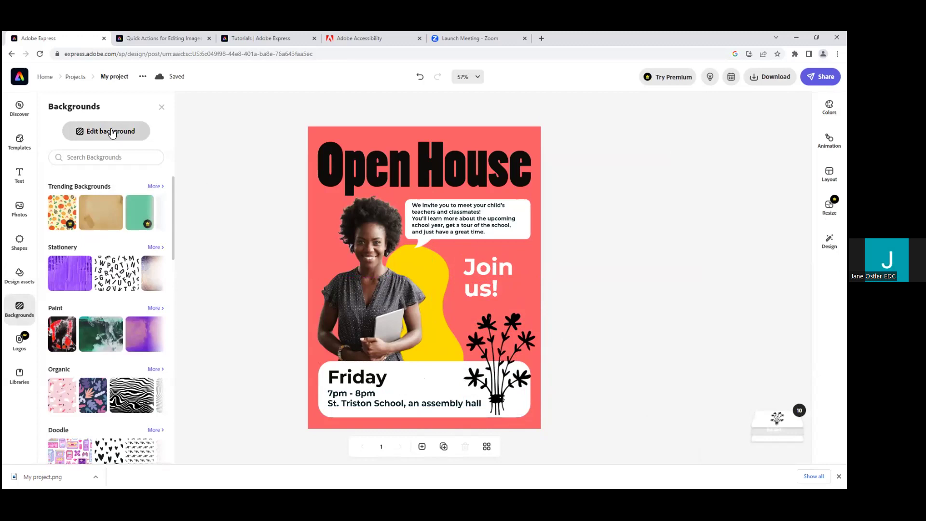
click(96, 212)
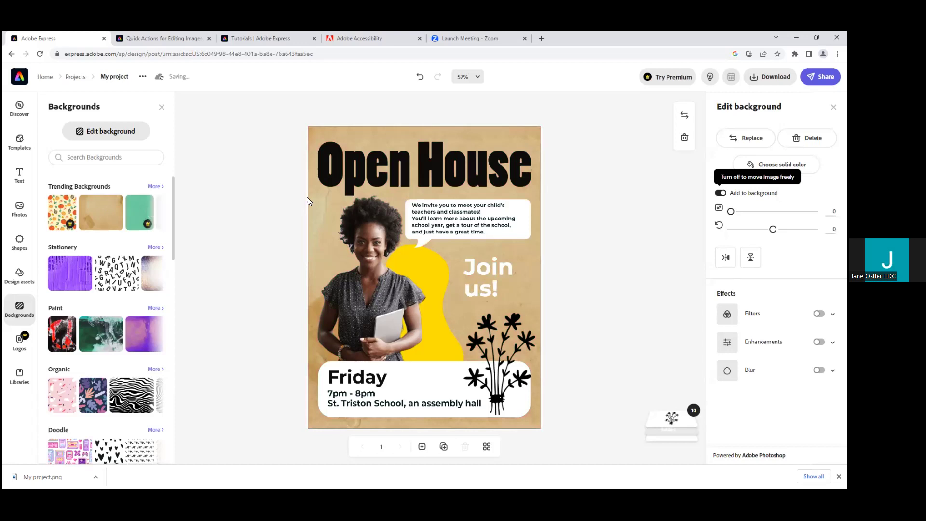
click(420, 79)
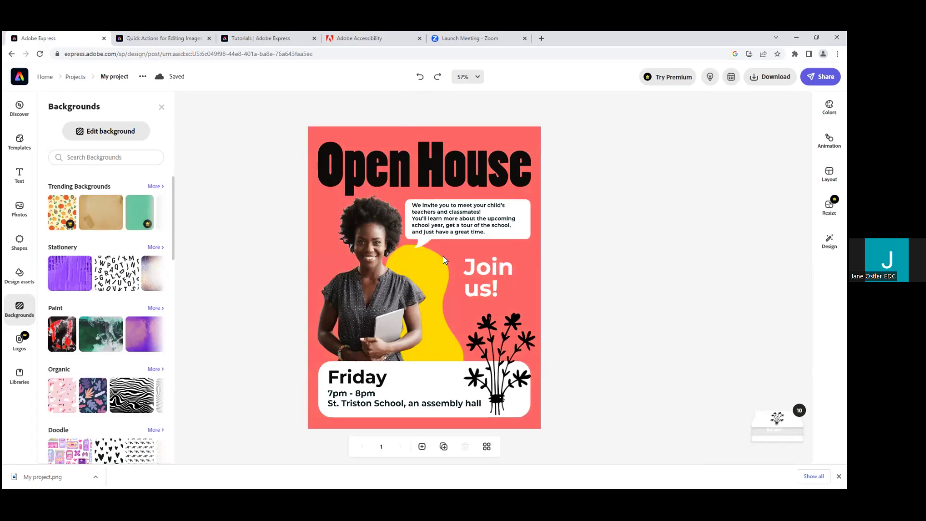
click(429, 263)
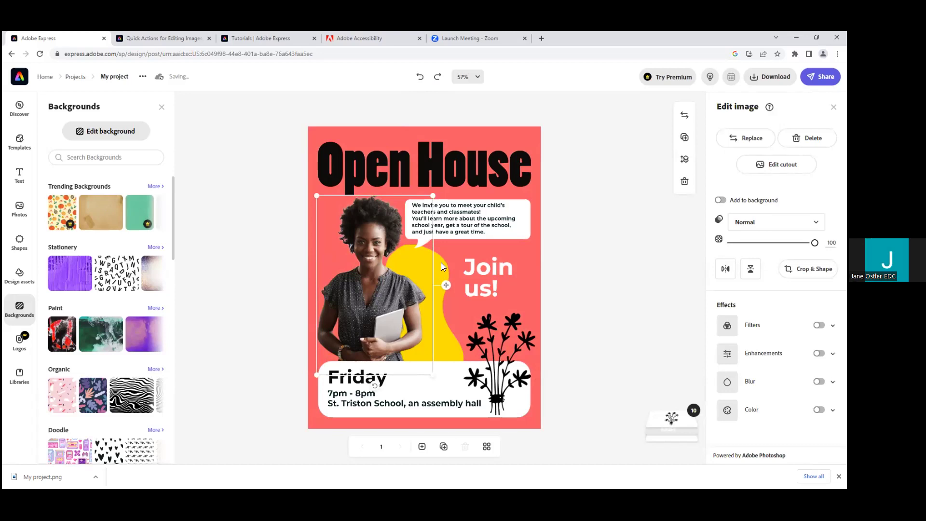
Select the Open House title and expand the flyer's layer list.
click(433, 167)
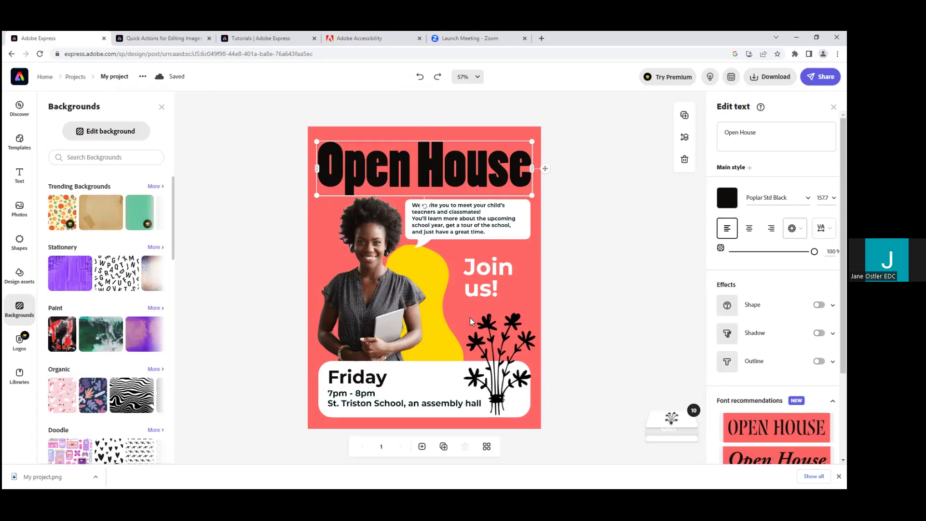
click(674, 426)
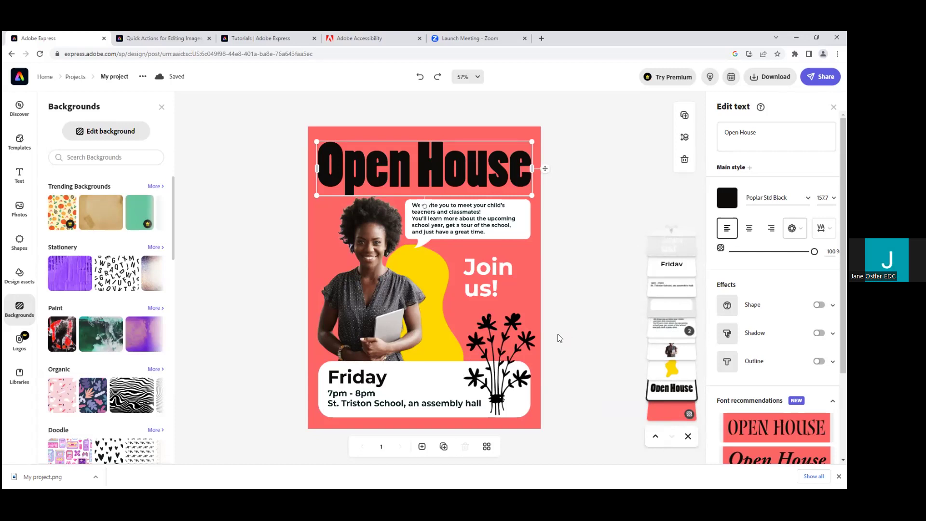
Move the Friday text lower in the layer order and back in front, then deselect everything.
drag(667, 330, 668, 374)
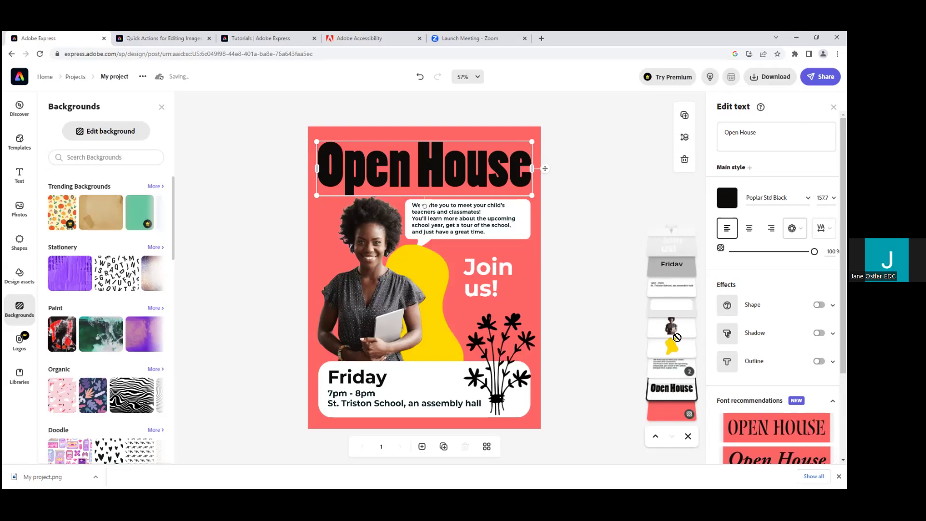
drag(674, 360, 673, 363)
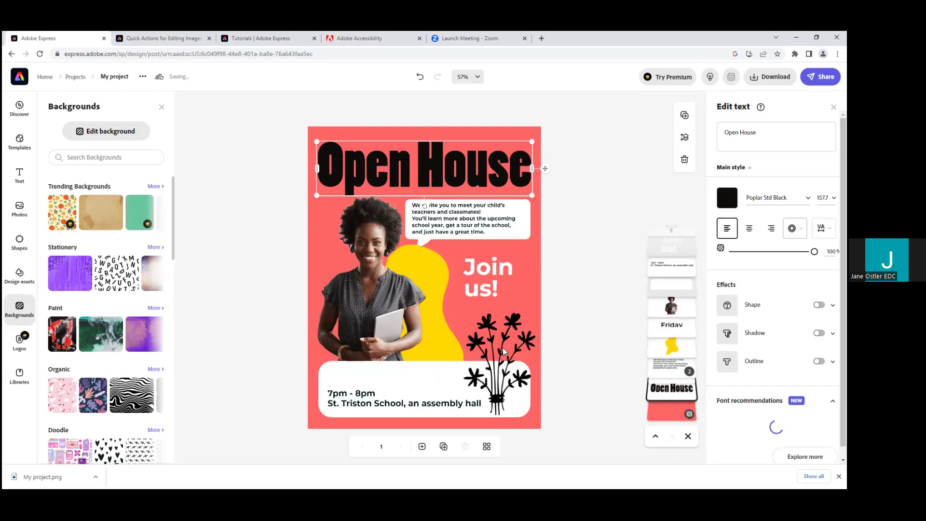
click(493, 233)
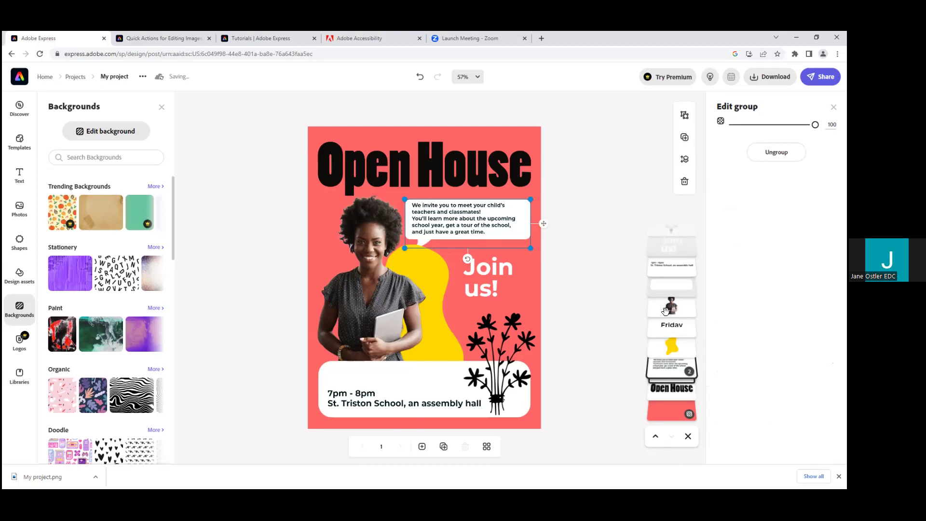
drag(673, 306, 669, 250)
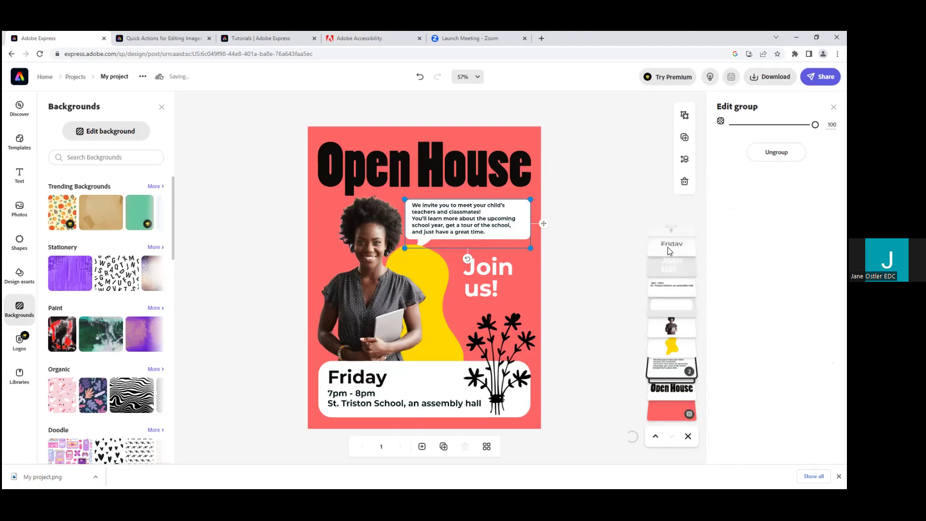
click(351, 375)
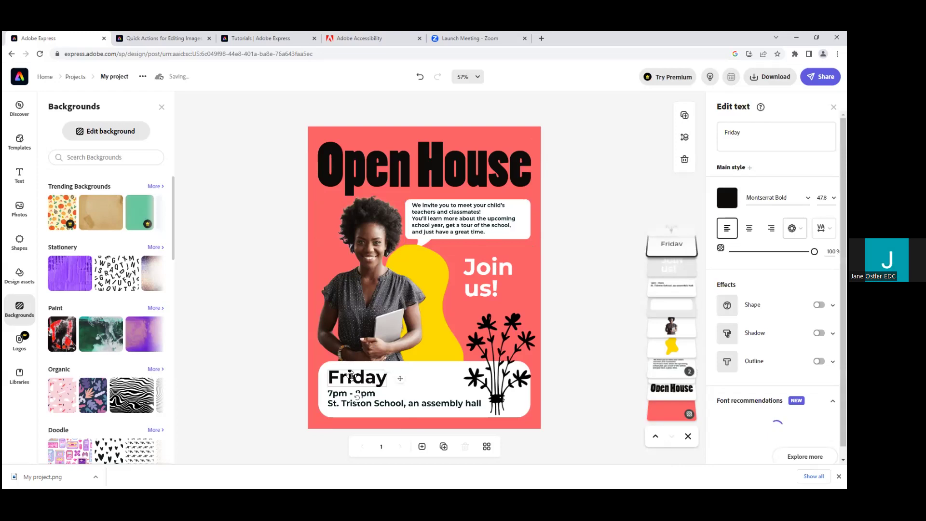
click(560, 361)
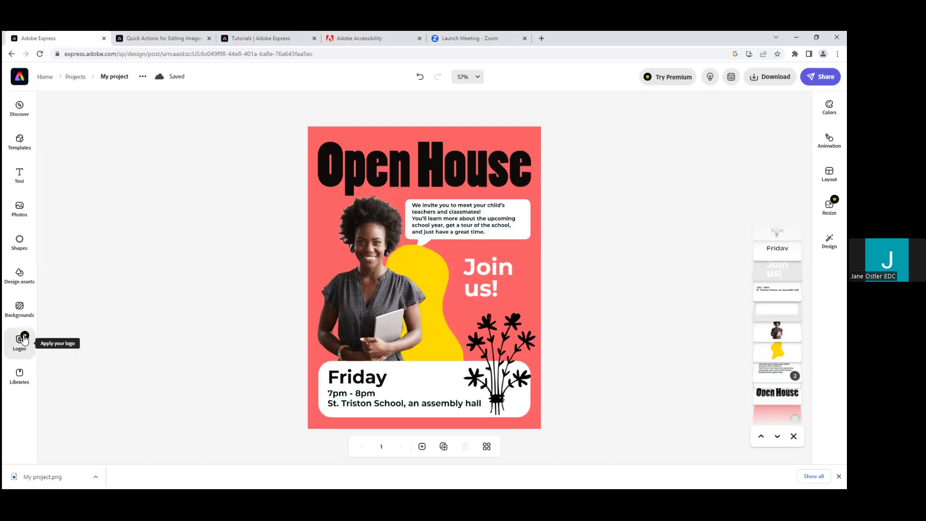
Open the saved libraries list and browse the Colors palettes before closing them.
click(20, 376)
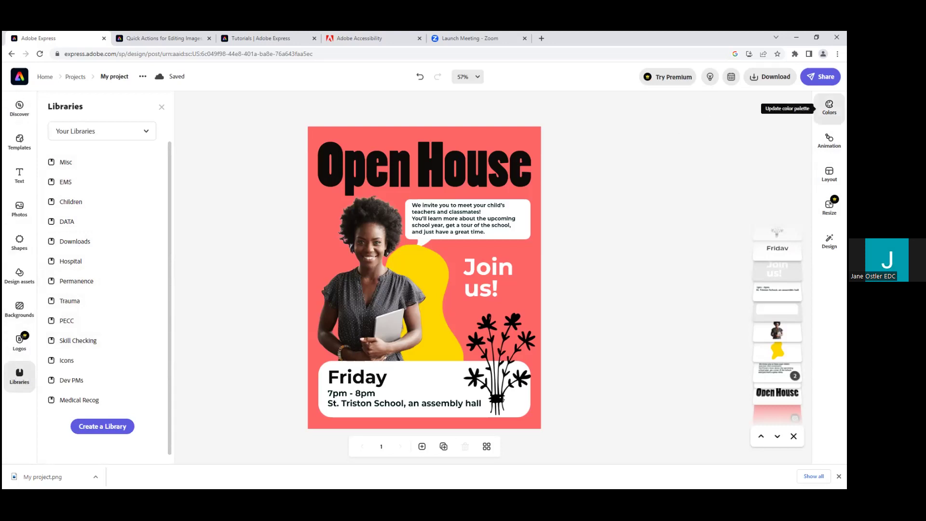
click(829, 107)
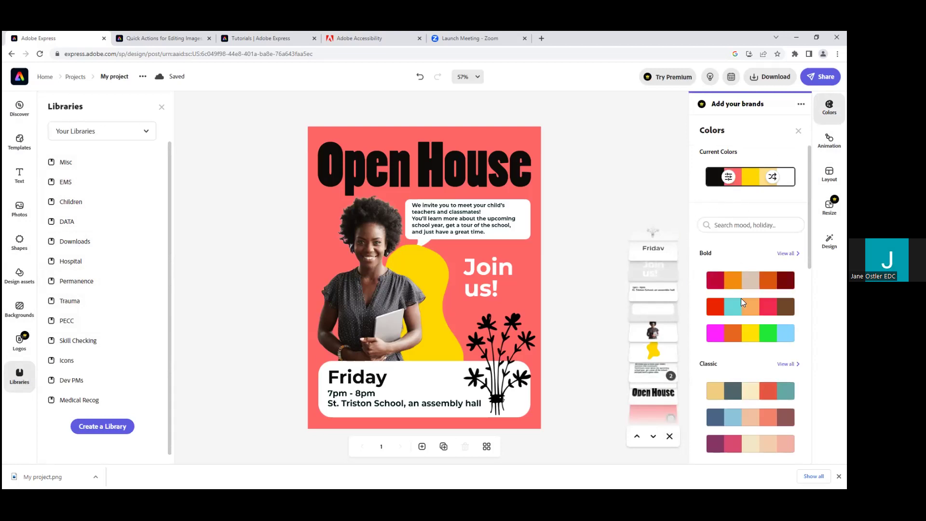
scroll(738, 309, down, 3)
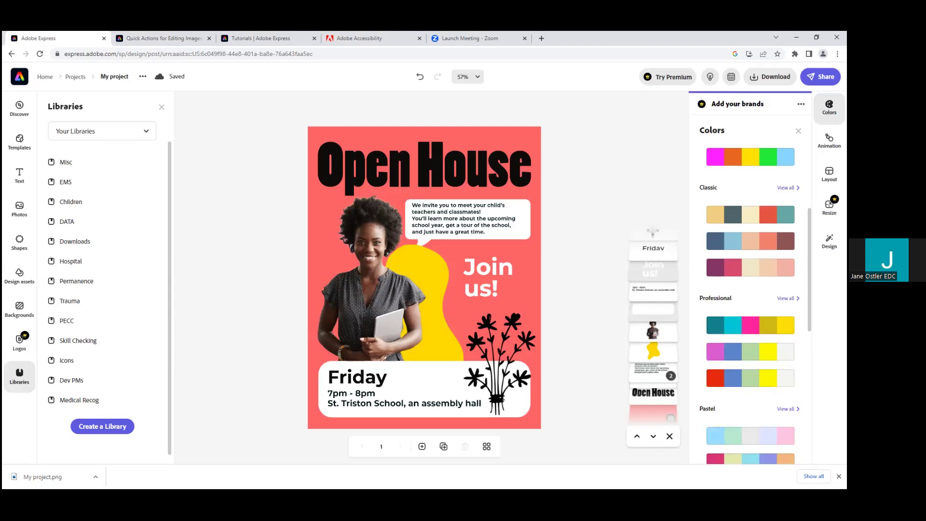
click(829, 107)
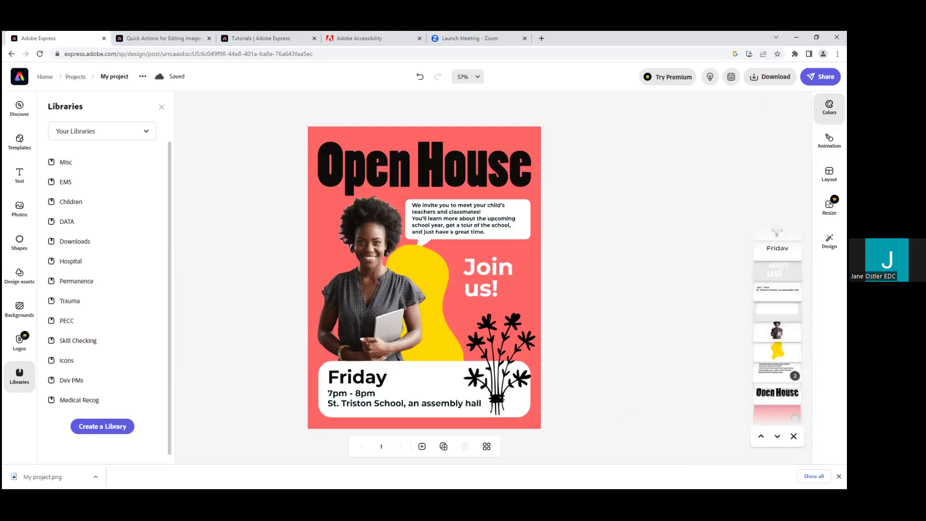
Select the flower and 'Join us!' in turn, closing the libraries list and background settings.
click(484, 343)
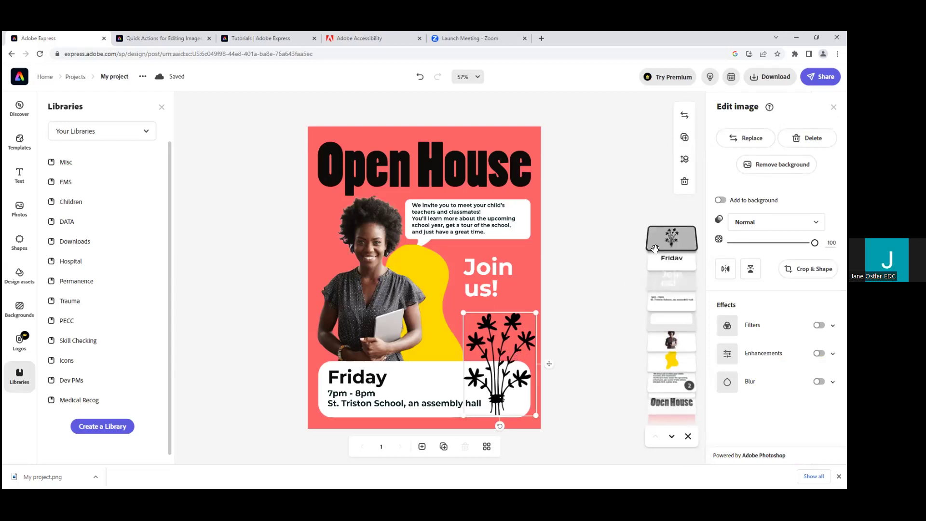
click(513, 279)
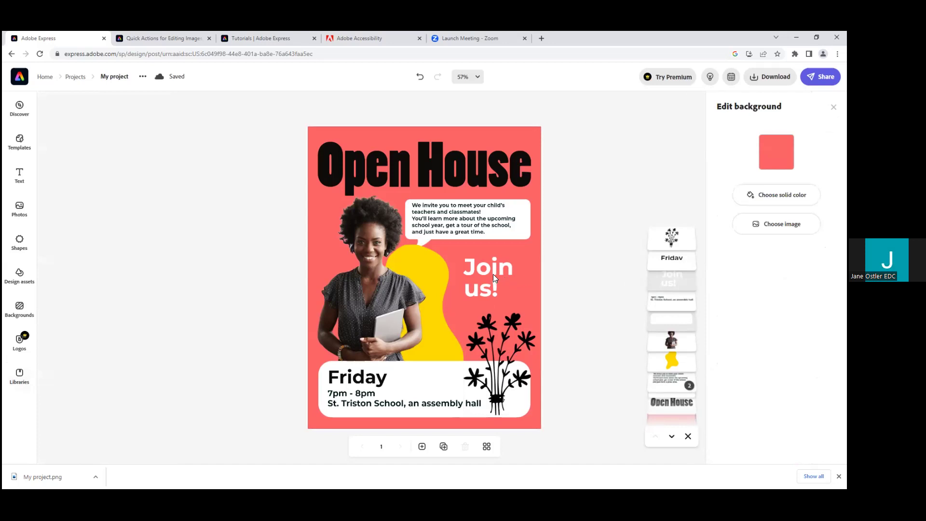
click(492, 274)
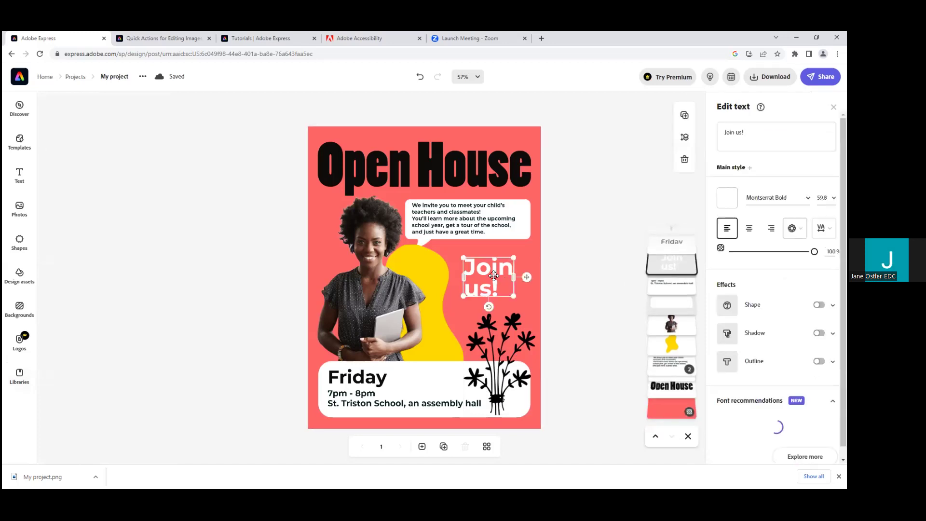
click(527, 262)
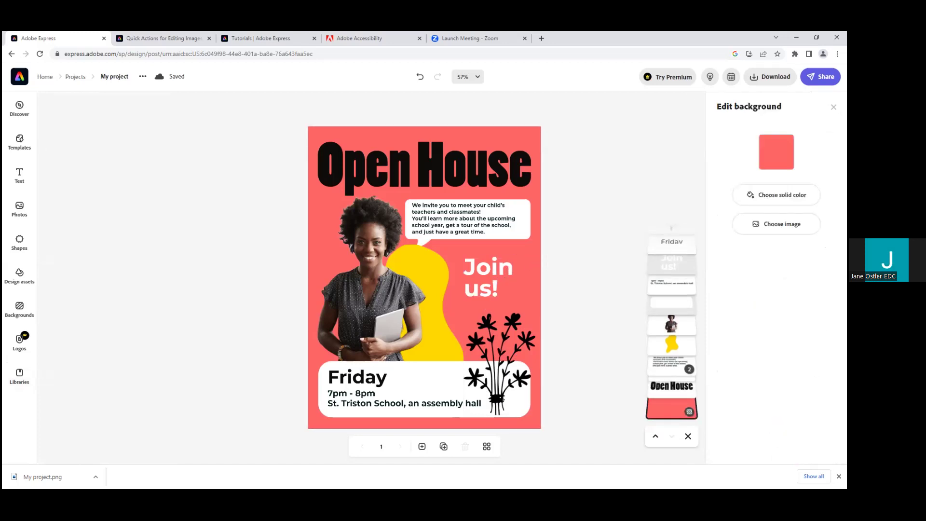
click(833, 107)
Open the Animation options and check 'Join us!', the Open House heading and the woman photo.
click(829, 140)
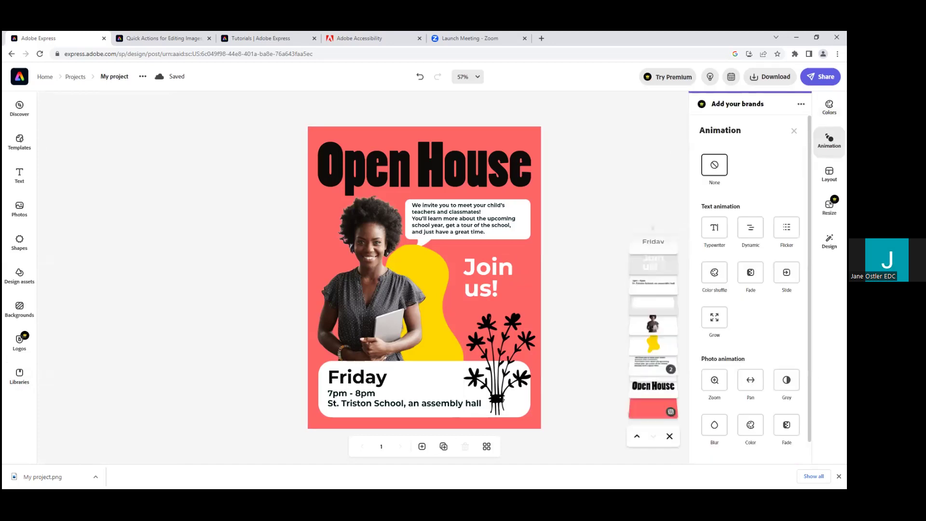
click(495, 277)
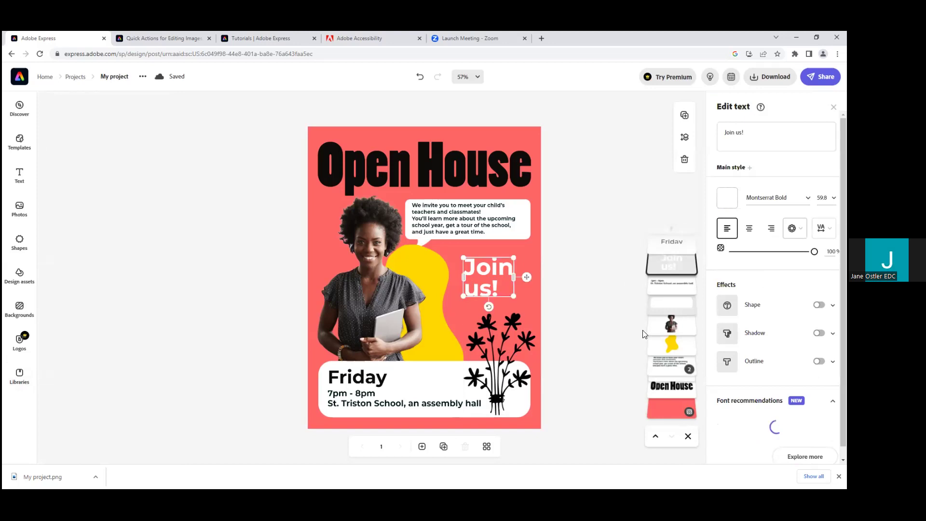
click(671, 386)
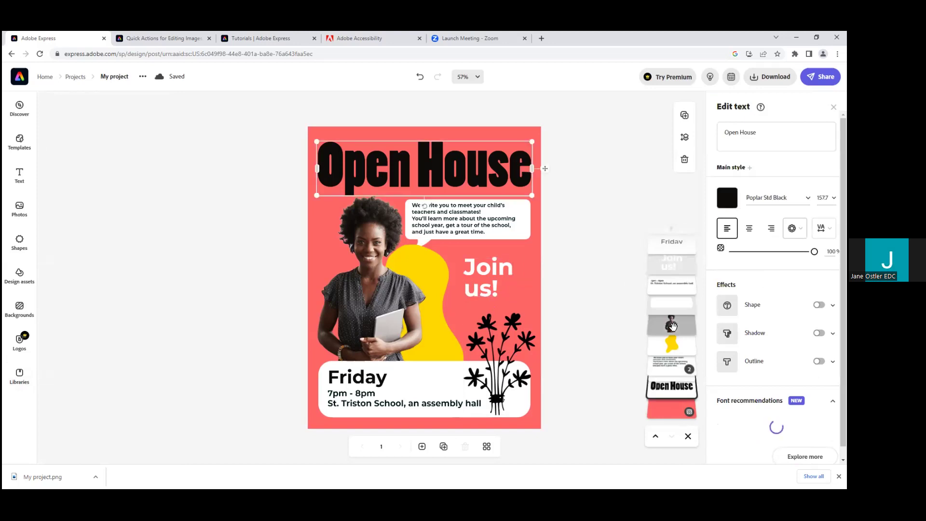
click(672, 325)
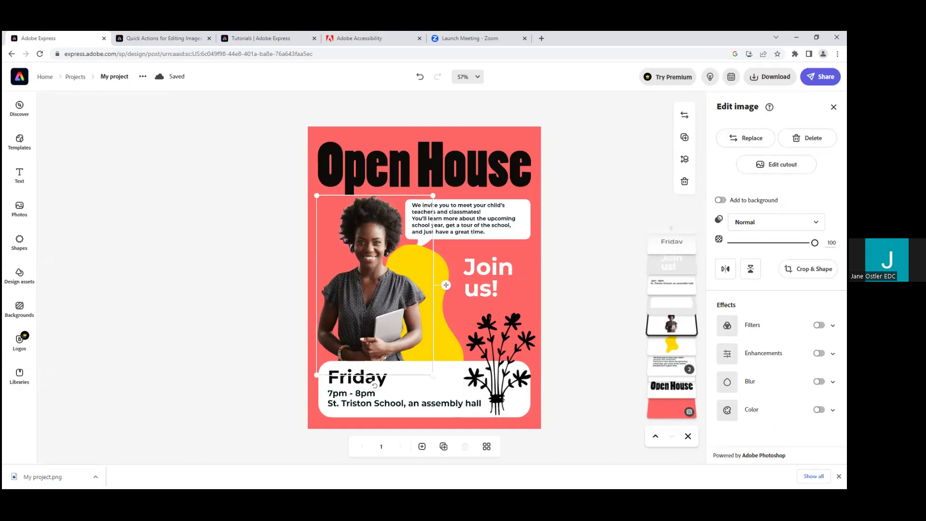
click(833, 107)
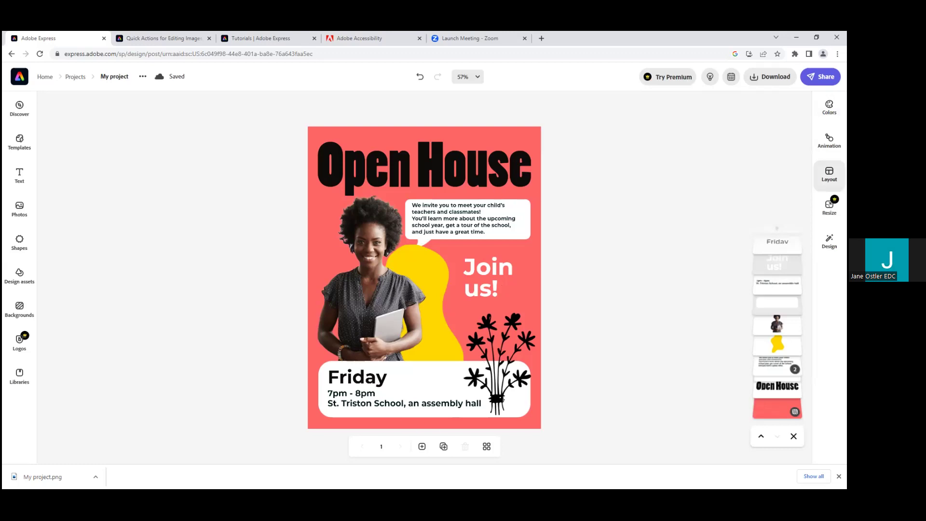
Apply the first Banner layout: a coral centre stripe between pale yellow side bands.
click(829, 174)
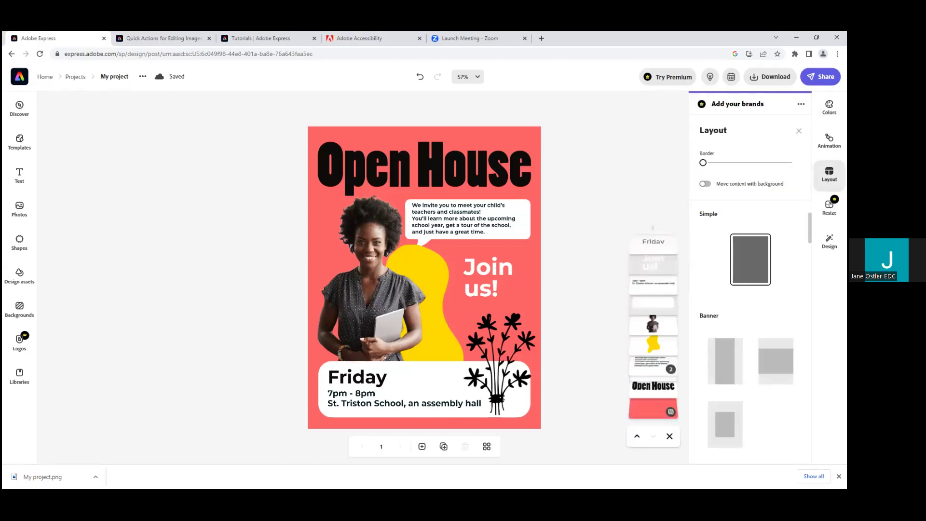
click(723, 371)
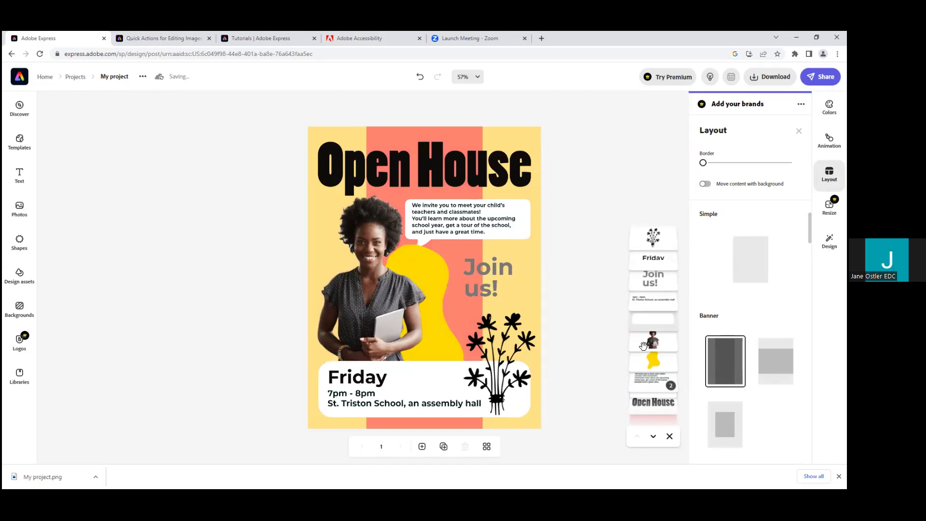
Delete the yellow blob shape behind the woman's photo.
click(418, 263)
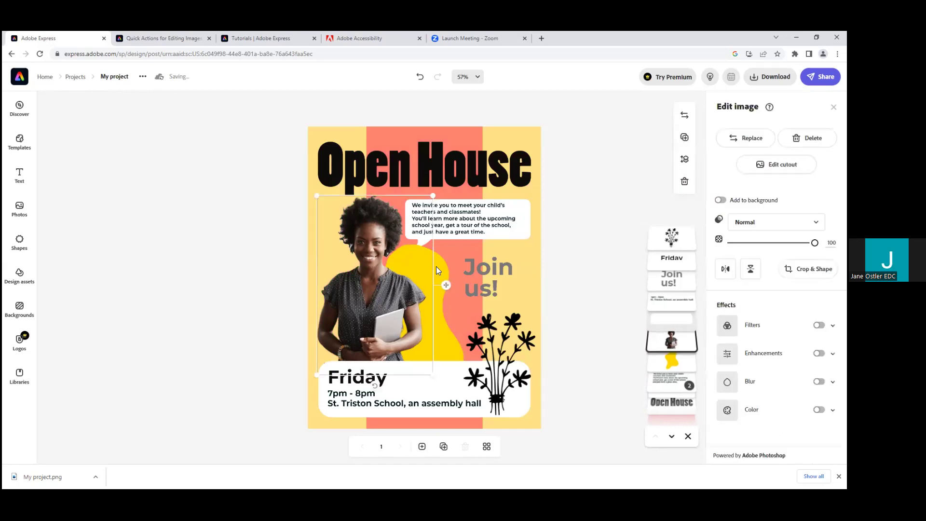
click(437, 266)
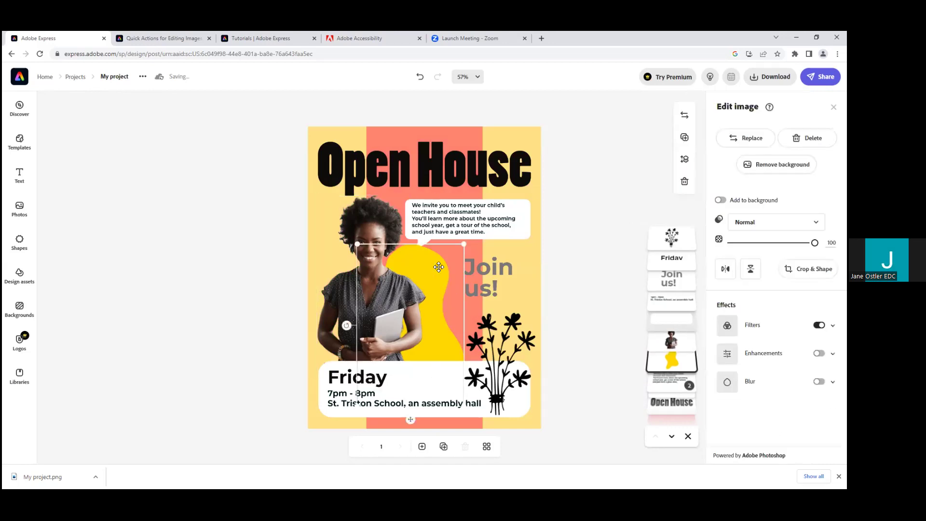
key(Delete)
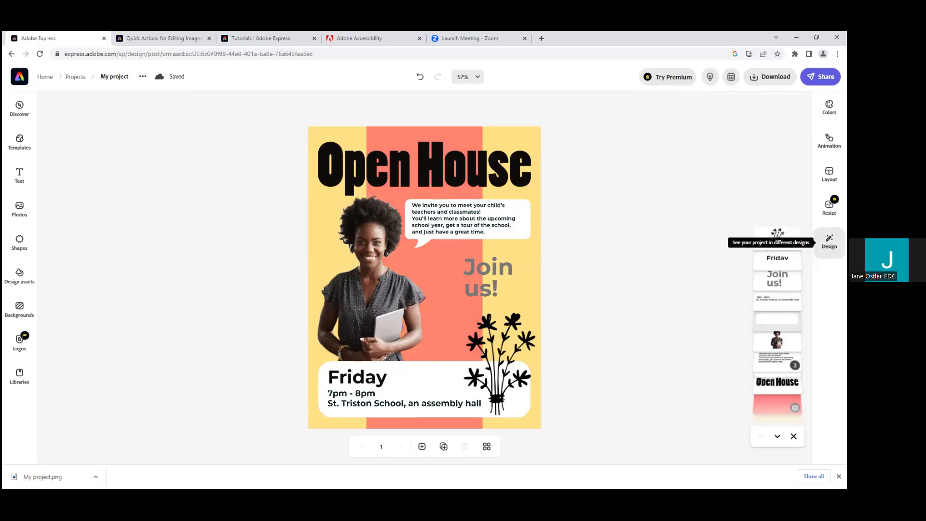
Preview alternative flyer designs, then close them without applying one.
click(829, 239)
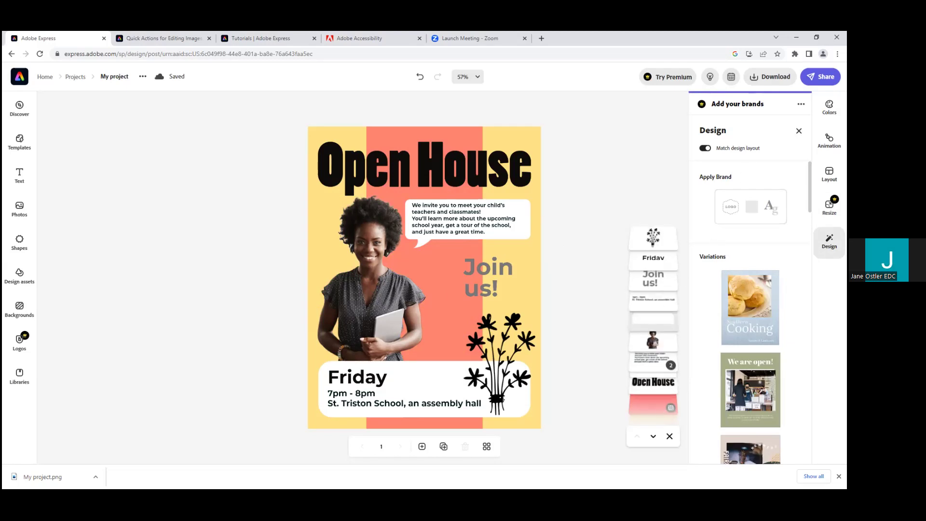
click(799, 131)
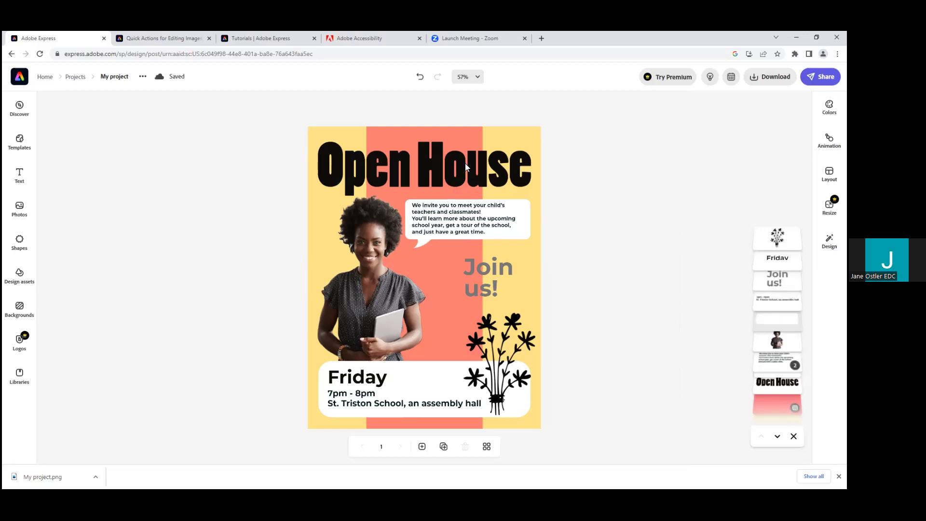
click(465, 162)
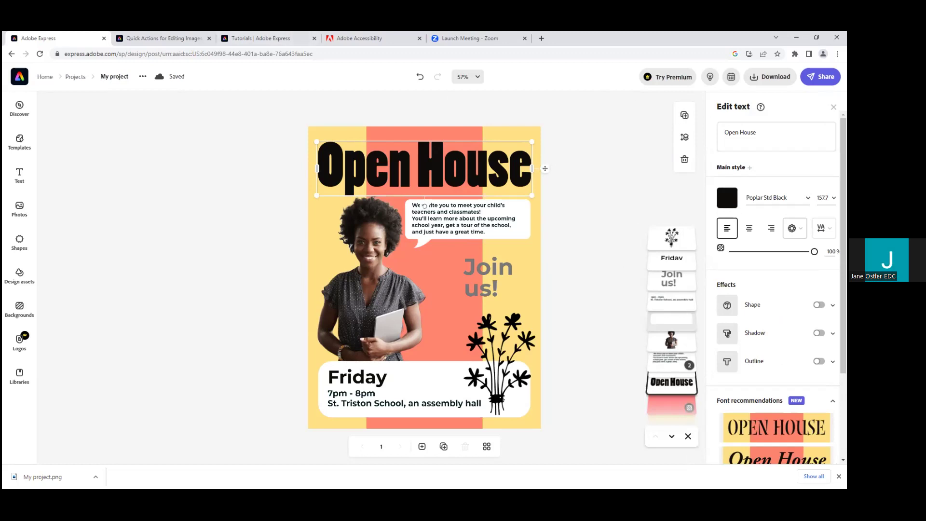
Replace the 'Open House' heading text with 'Be a FAN'.
triple_click(723, 130)
text(BE)
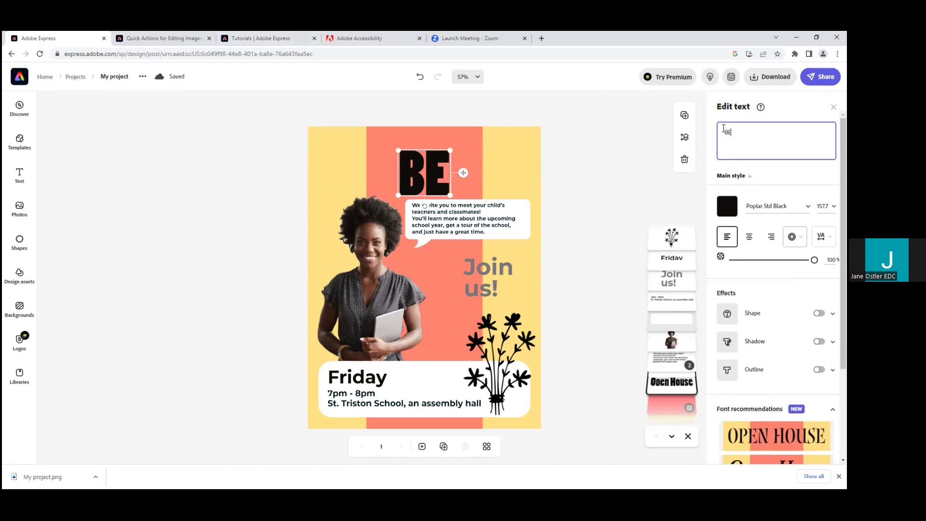
key(BackSpace)
text(e a)
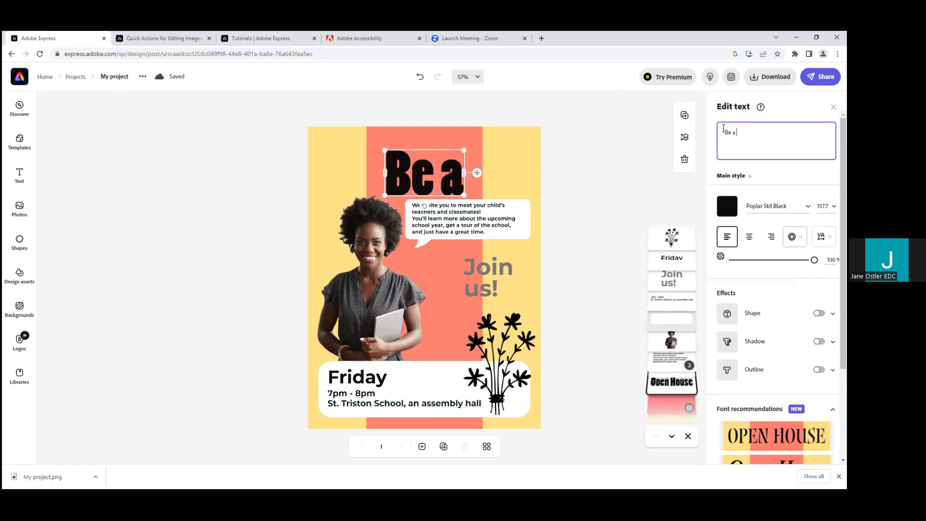
text( FAN)
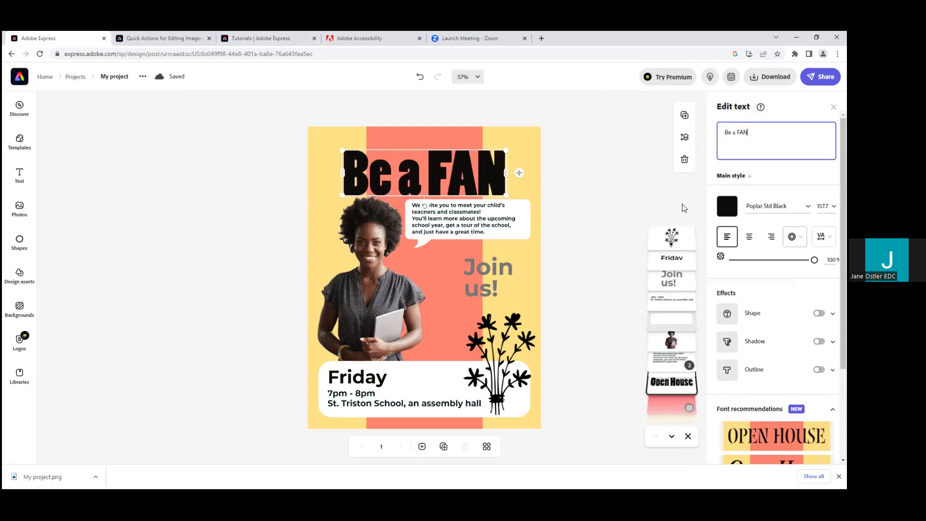
click(475, 225)
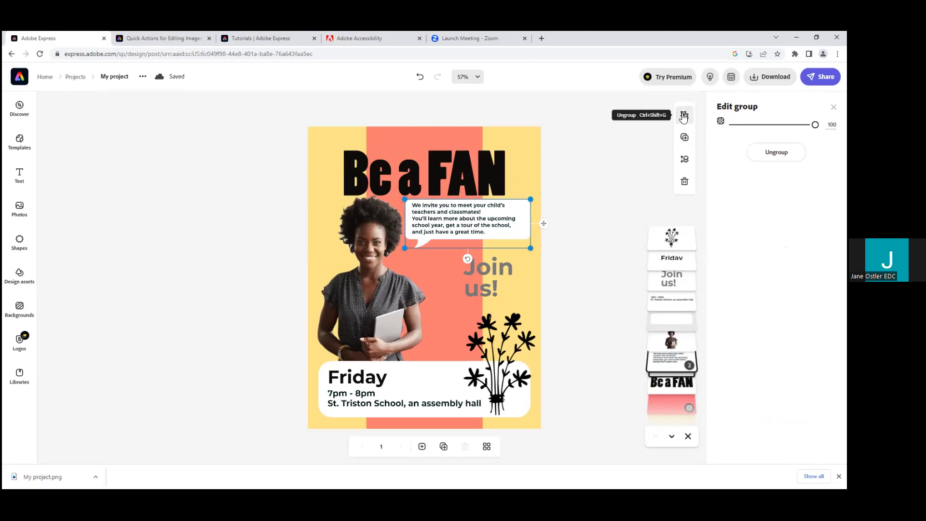
Ungroup the speech-bubble elements and select the Montserrat Bold invitation text on its own.
click(683, 115)
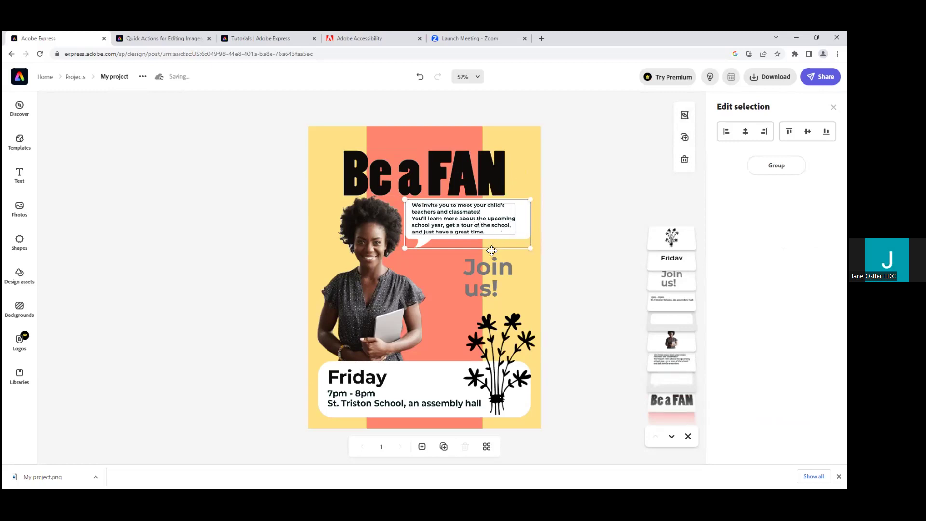
click(515, 249)
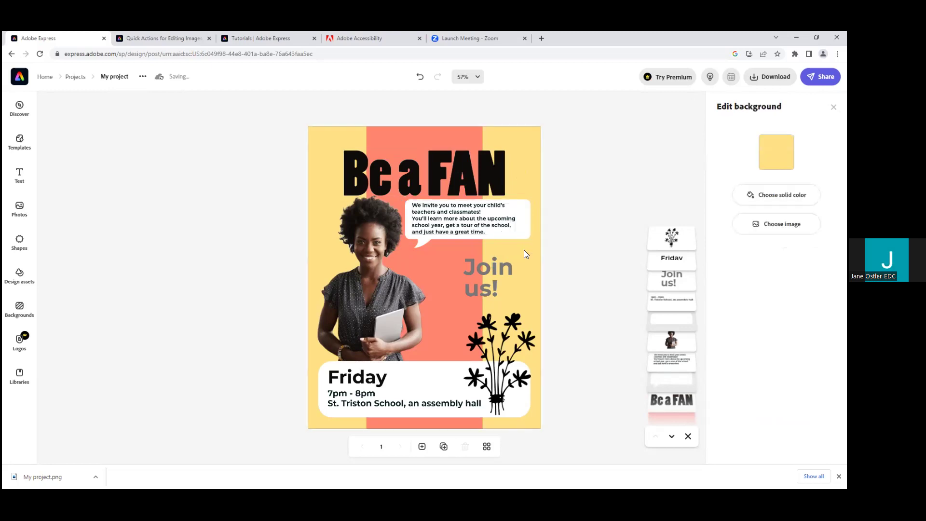
click(503, 219)
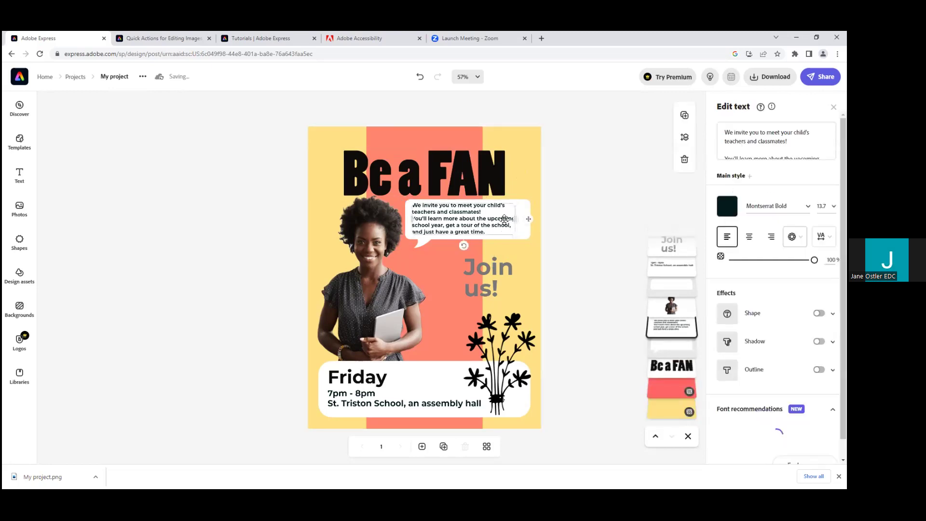
Rewrite the bubble text to invite readers to meet Ohio's EMSC Program Manager, removing the old second paragraph.
triple_click(724, 131)
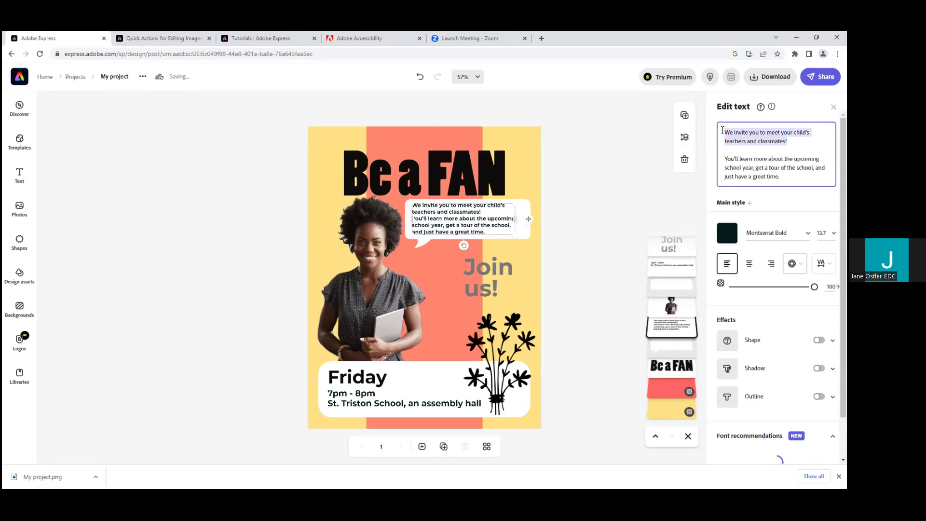
text(We invite)
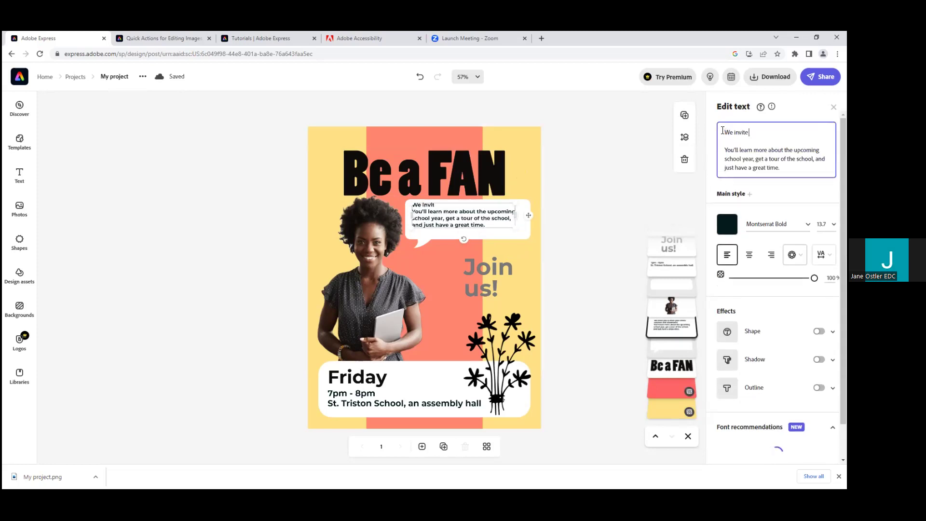
text( you to meet the EMSC Prog)
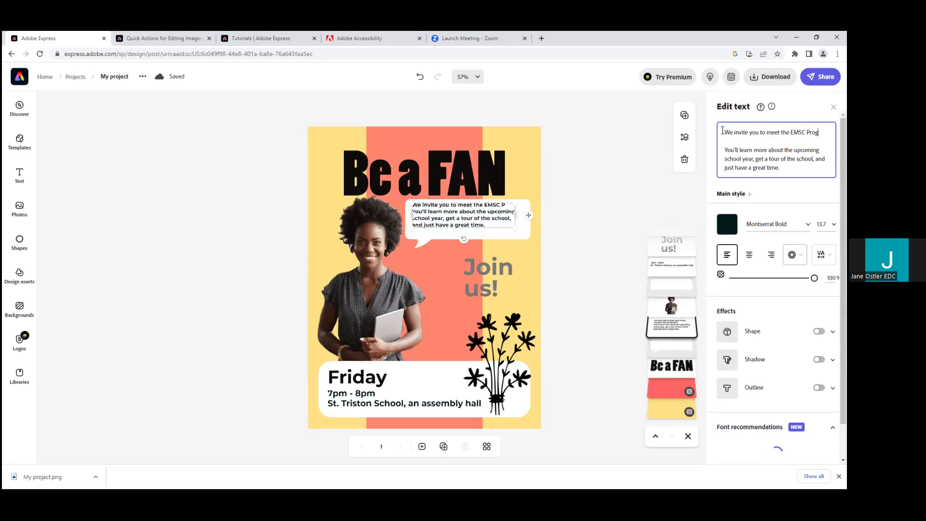
text(ram Manager for )
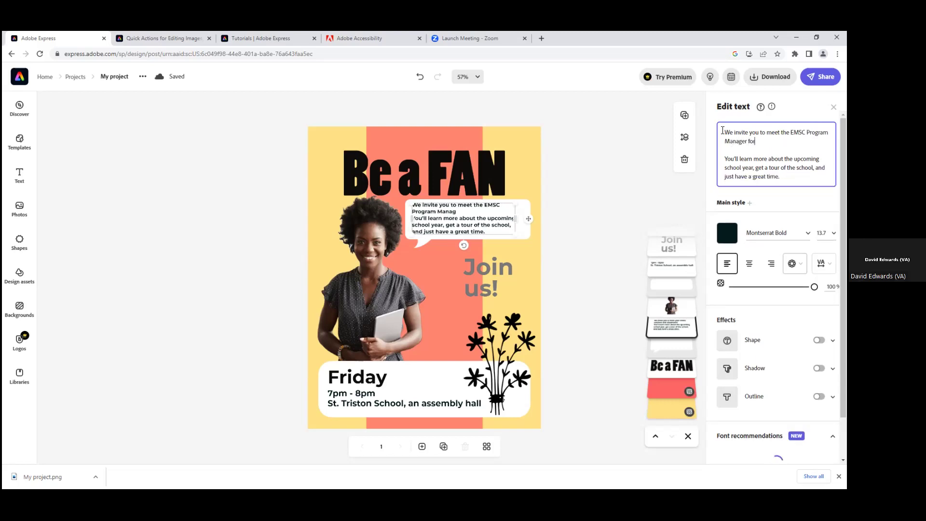
text(Ohio and learn more about the Family Advisory New)
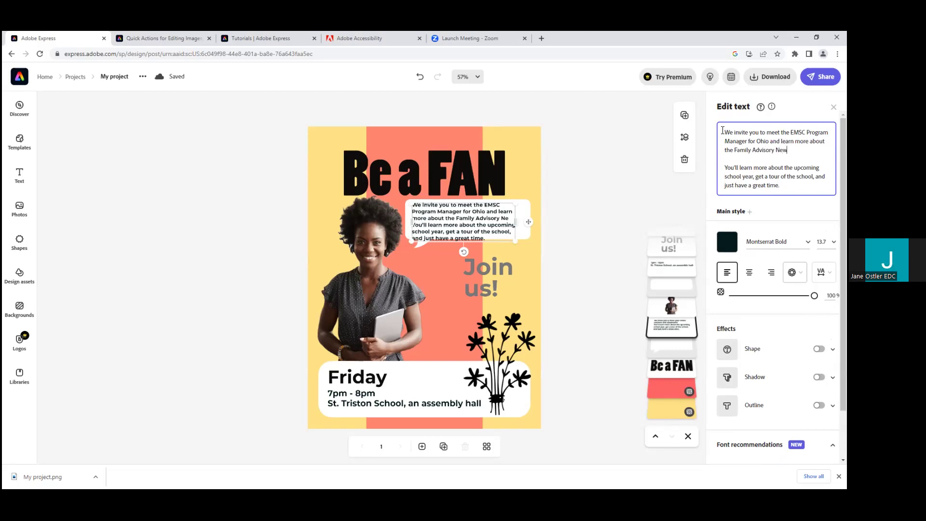
key(BackSpace)
text(twork.)
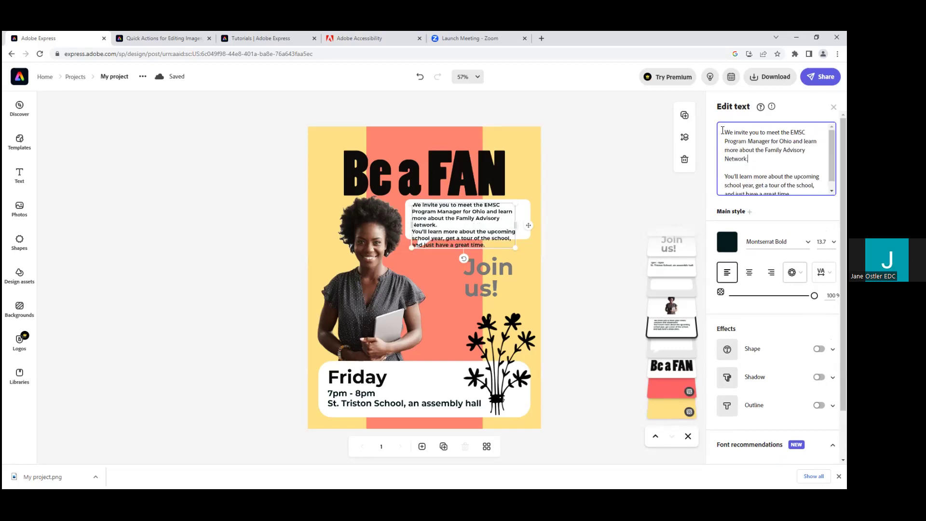
key(ctrl+shift+End)
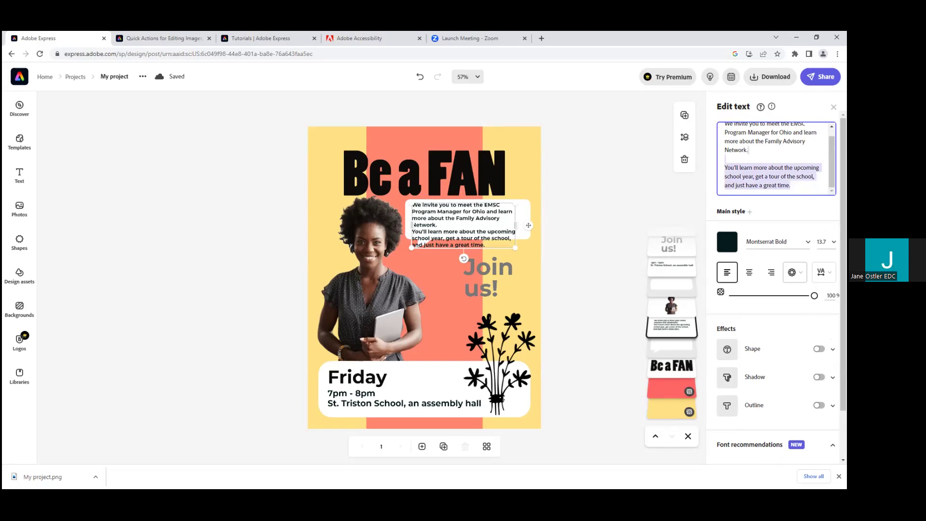
key(BackSpace)
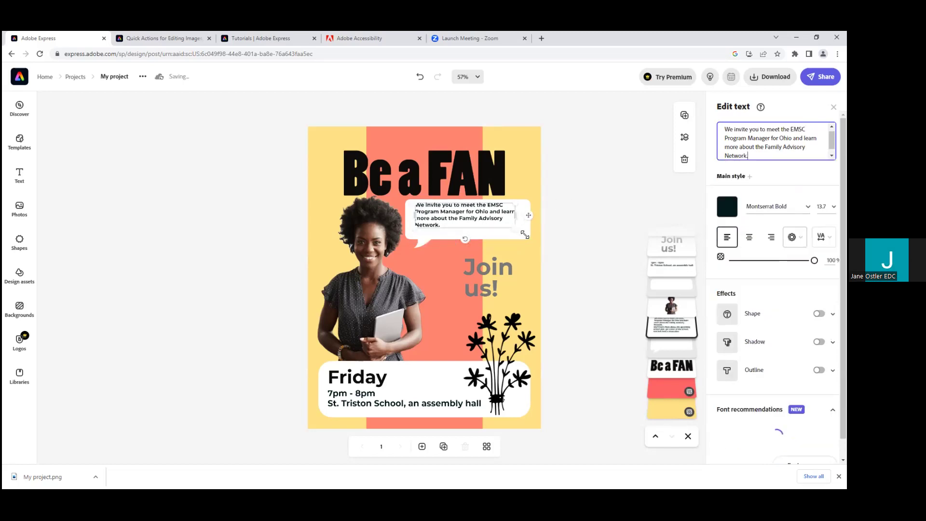
click(540, 234)
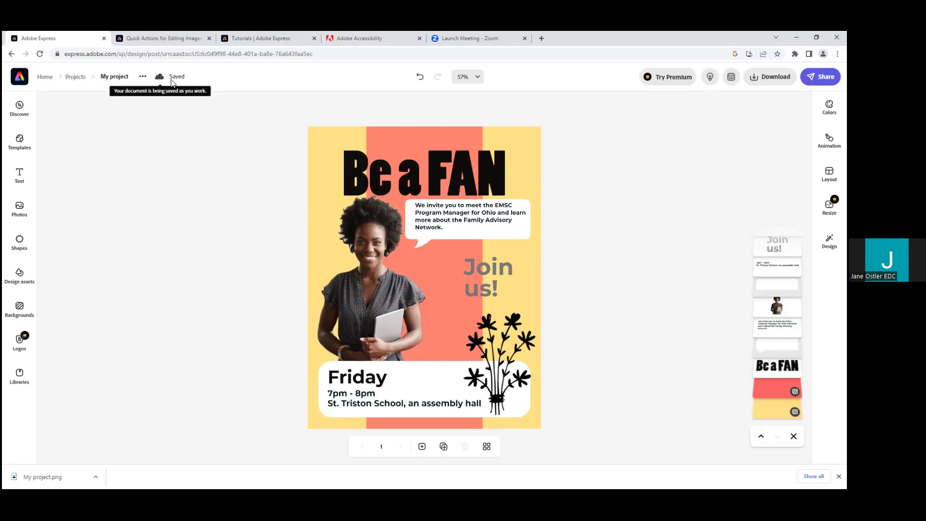
Reopen the Be a FAN flyer from Projects and show its PNG, JPG and PDF download options.
click(71, 77)
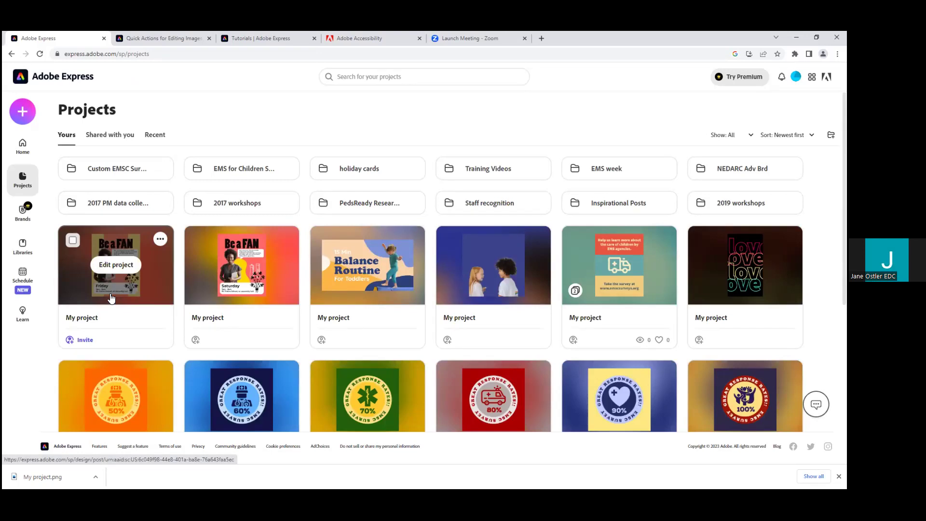
click(160, 239)
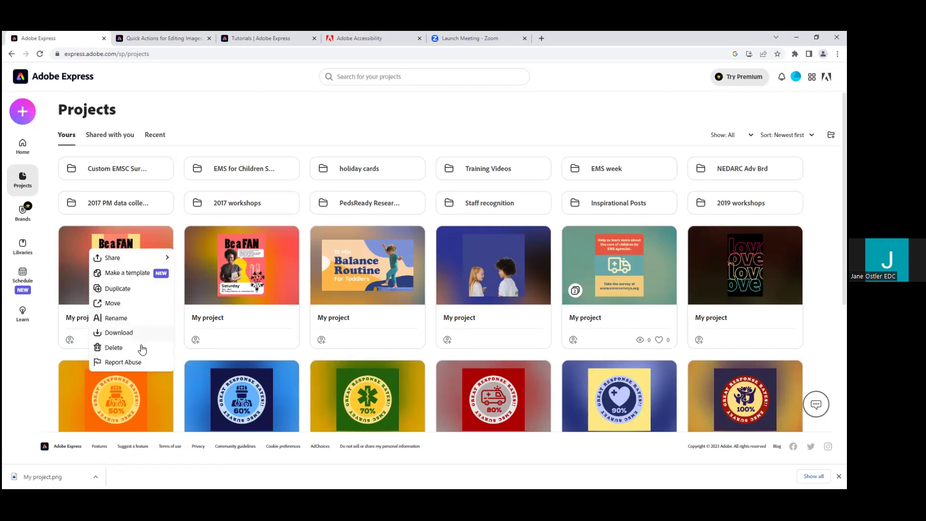
click(110, 241)
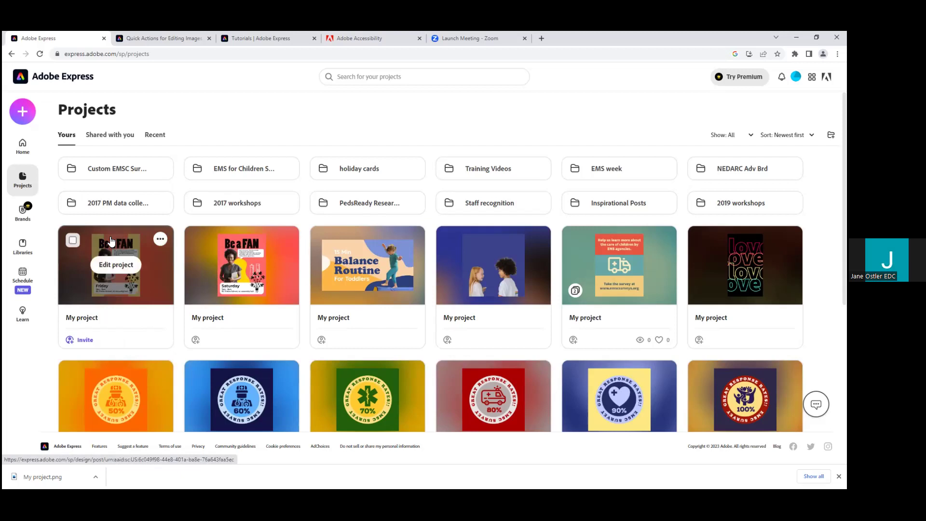
click(111, 241)
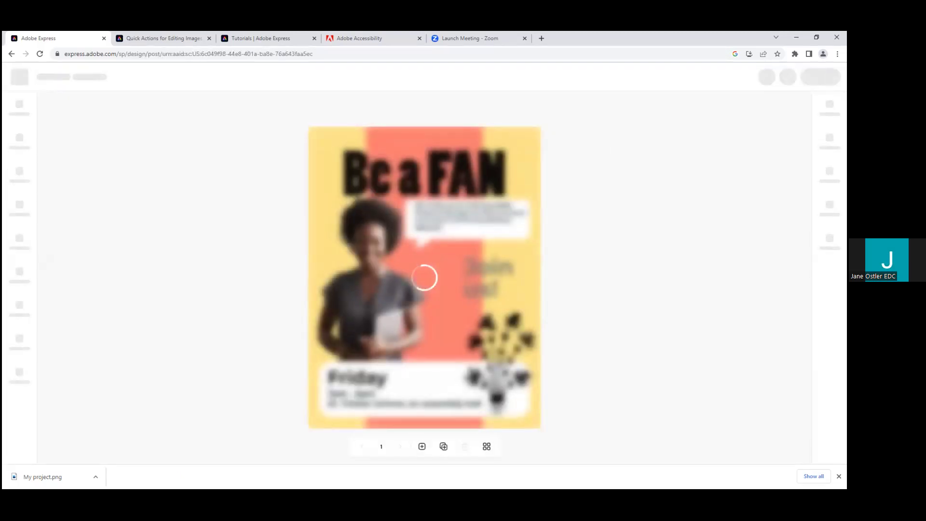
click(769, 77)
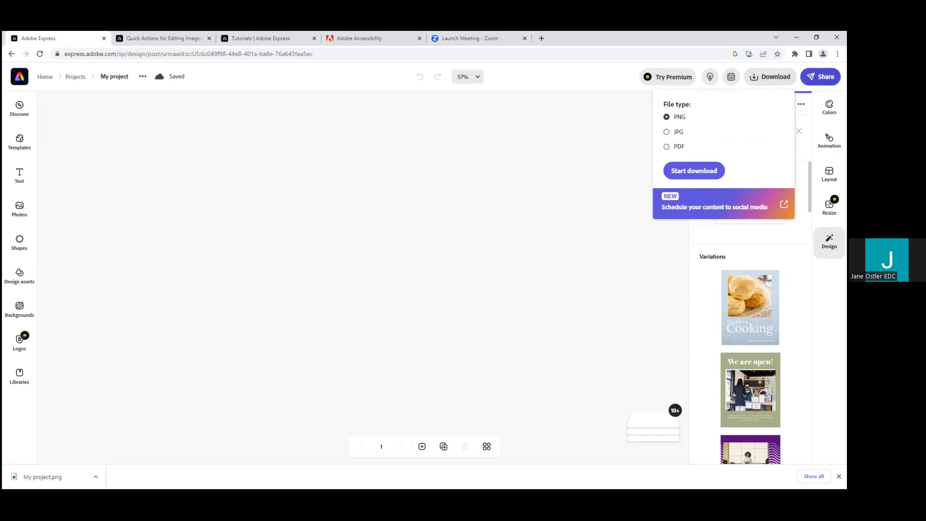
Copy an edit-access share link to My project from the Invite dialog.
click(820, 76)
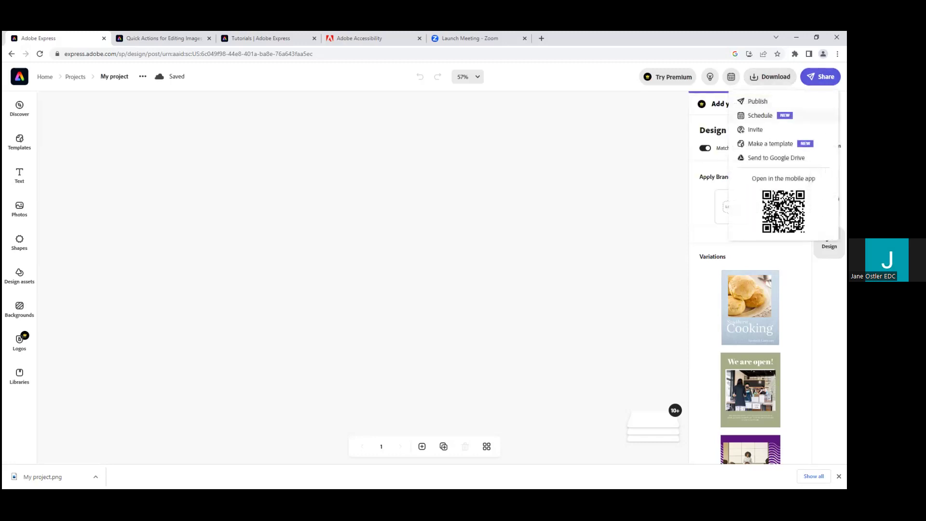
click(754, 130)
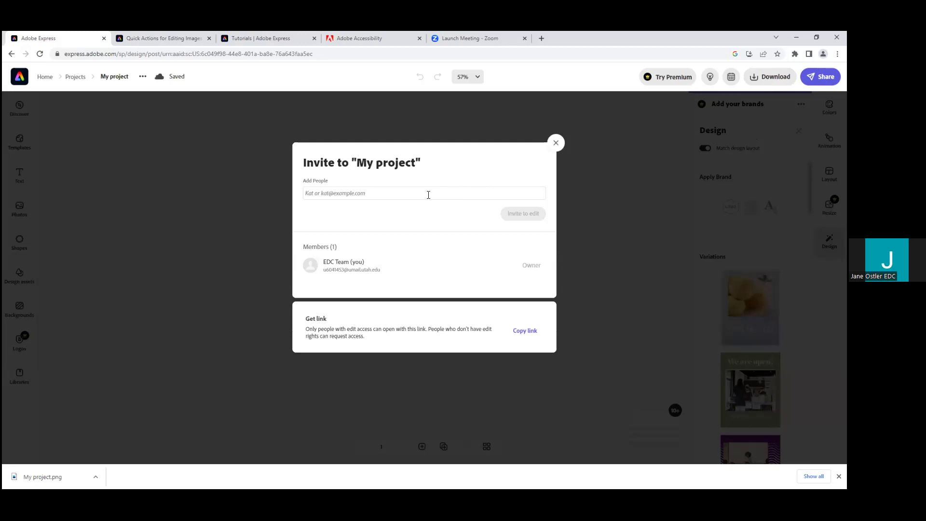
click(428, 194)
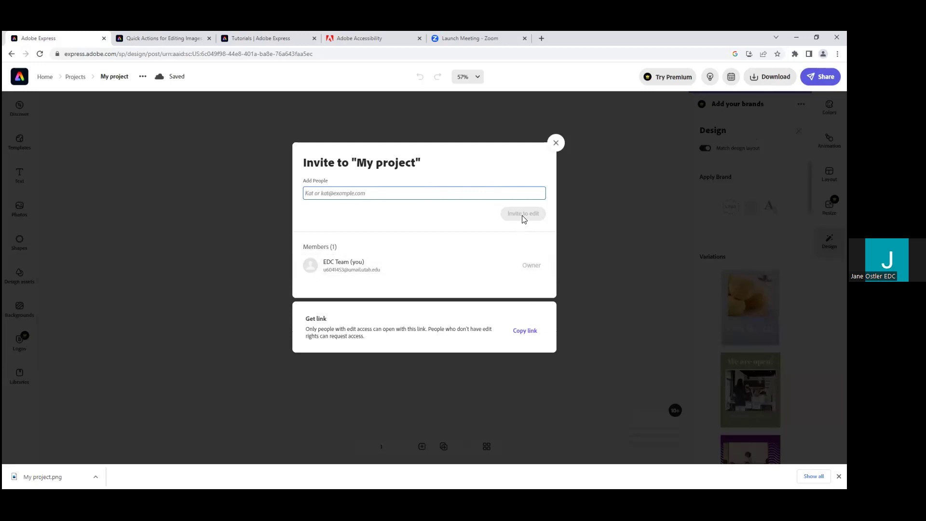
click(529, 329)
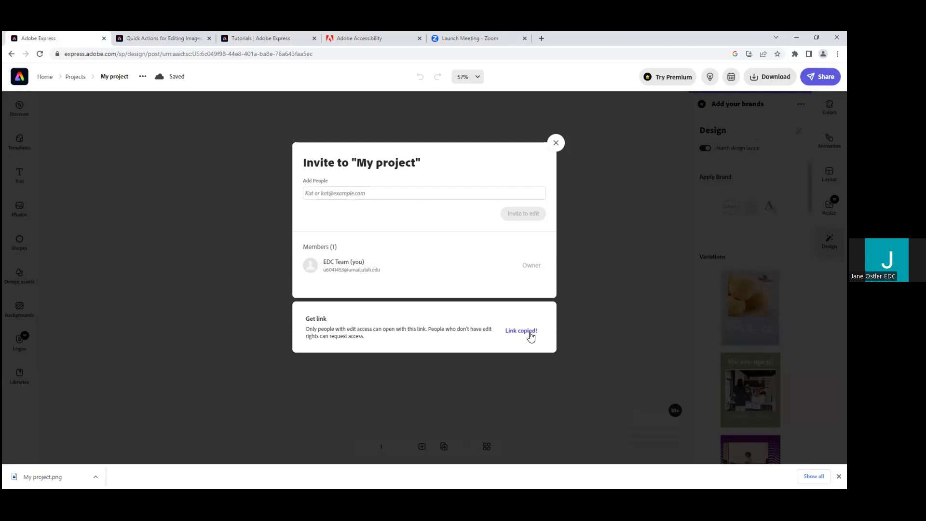
click(556, 143)
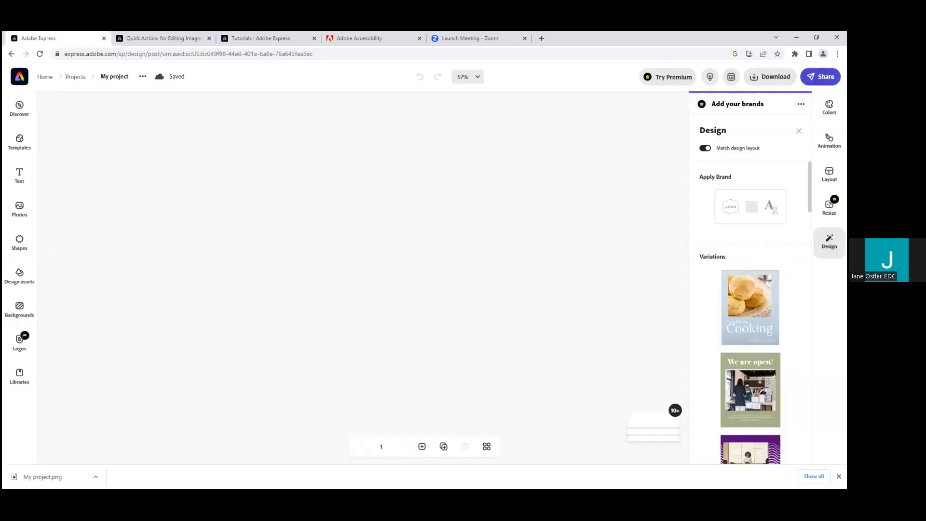
Publish the flyer with a public link, then advance to the 'Join us next time' slide.
click(819, 76)
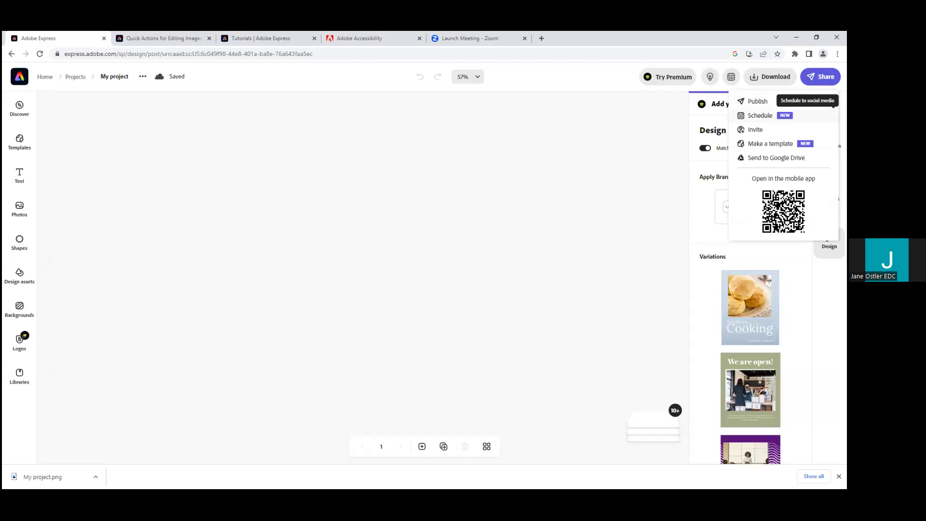
click(738, 102)
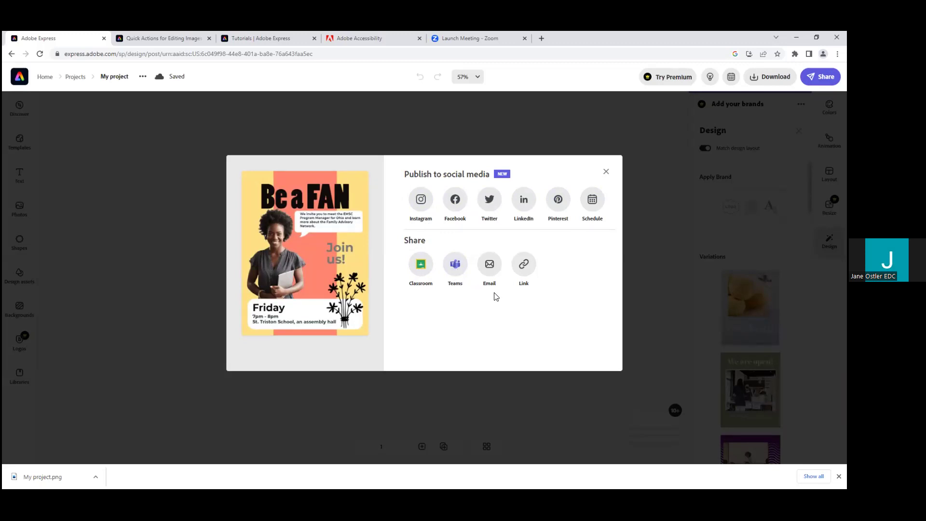
click(524, 267)
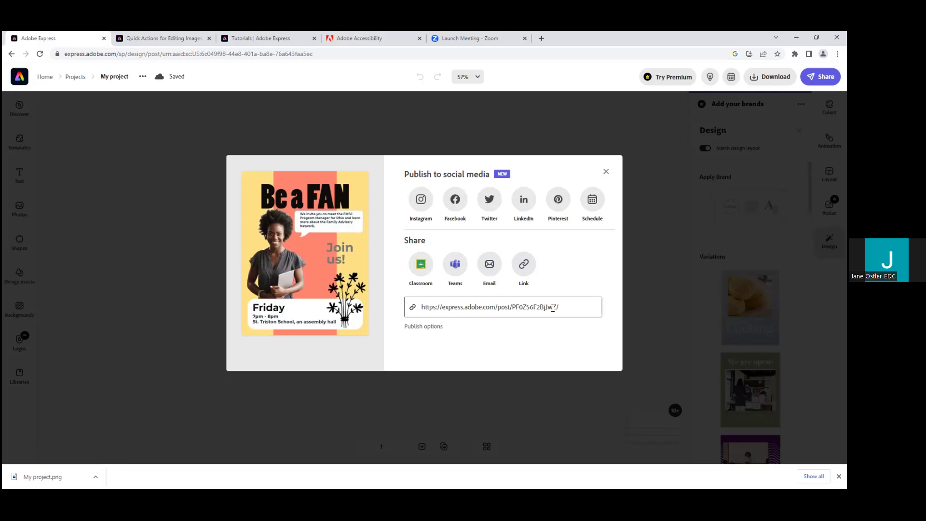
click(607, 172)
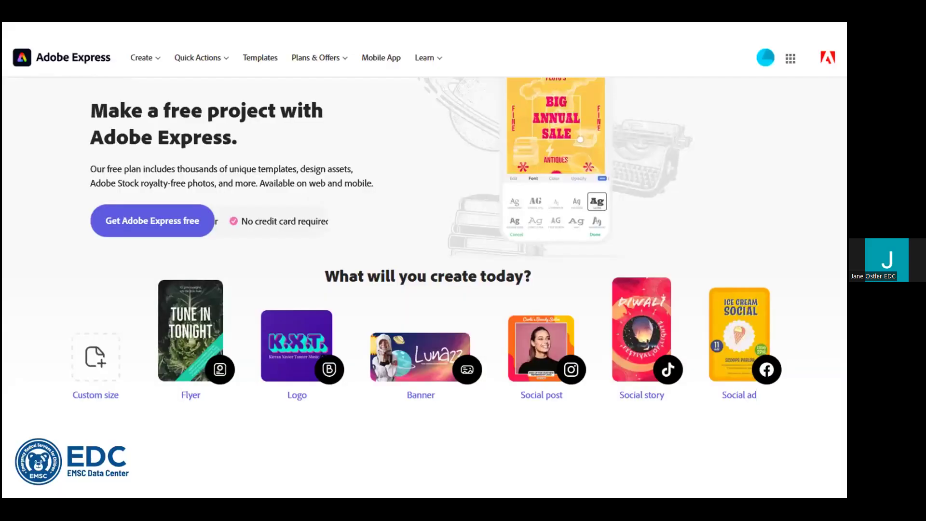
key(Right)
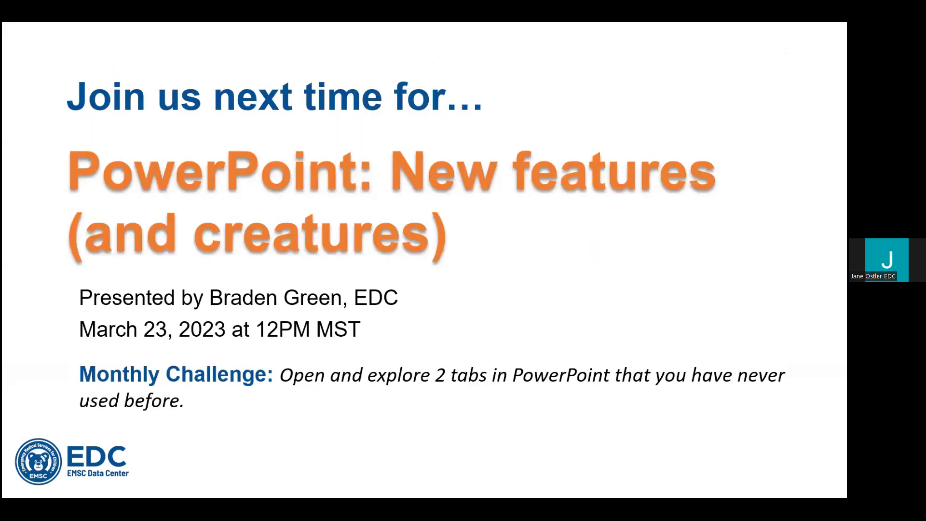